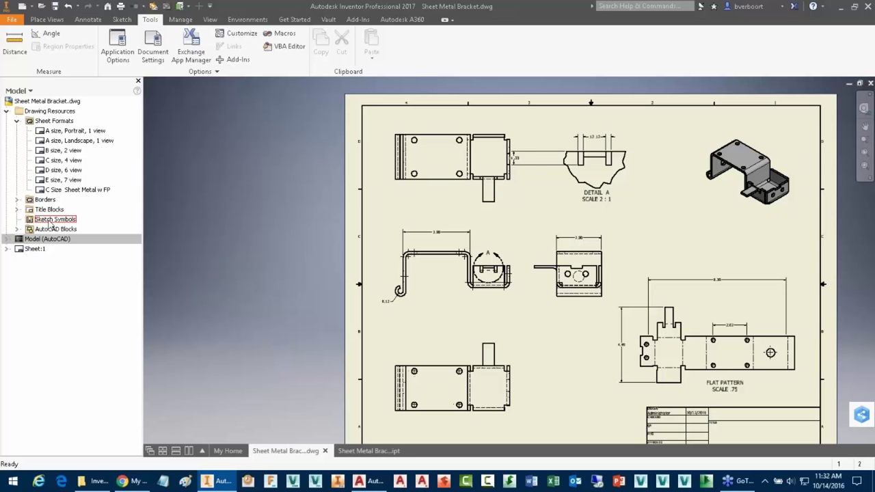
Step: Zoom to the full bracket sheet and expand Sheet:1 to list its border, title block and views
click(56, 219)
click(224, 245)
key(Home)
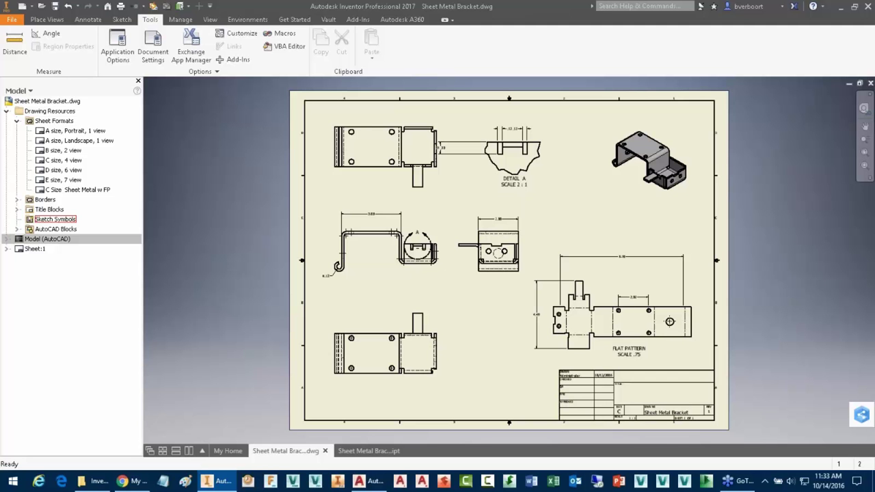
click(7, 250)
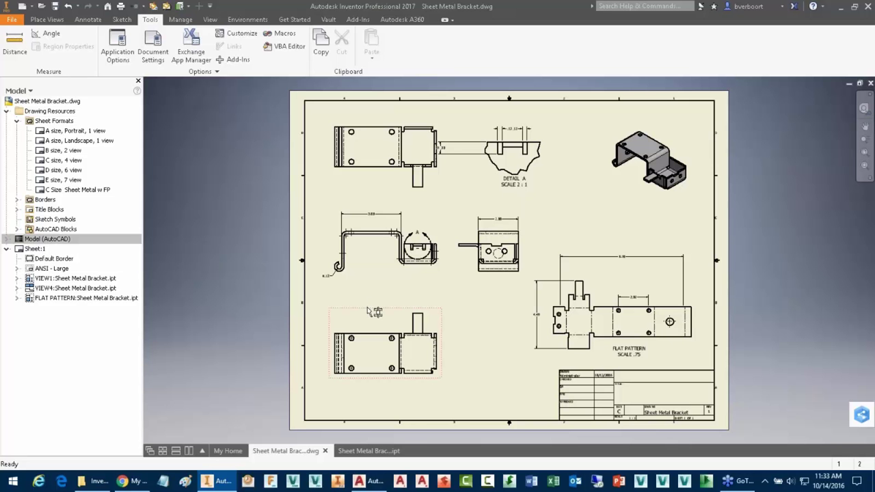
Step: Locate the lower-left view in the browser with Find in Browser and expand VIEW6
right_click(374, 311)
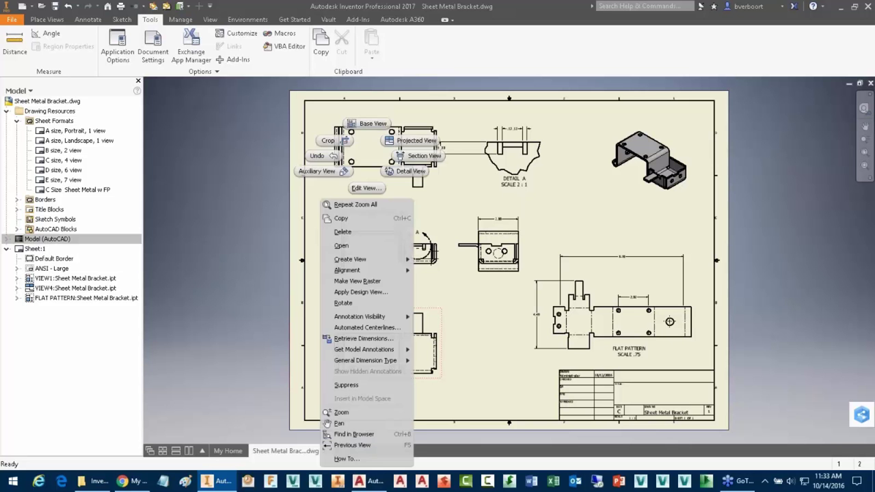
click(369, 433)
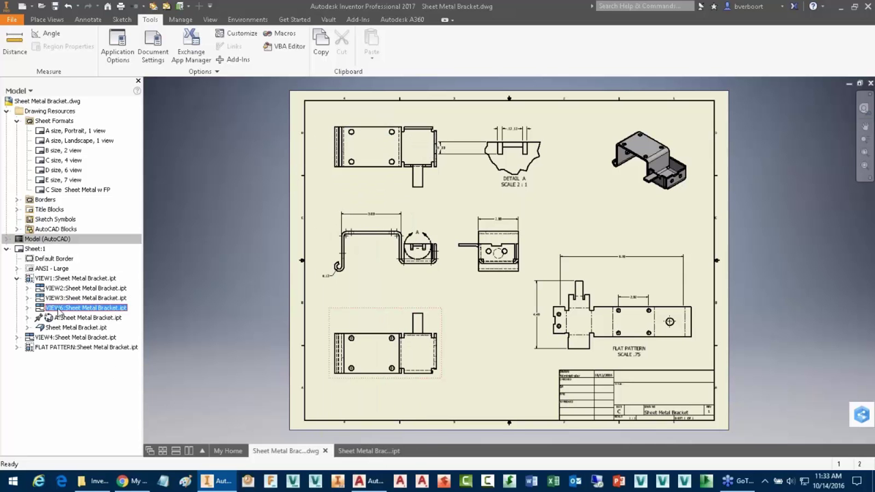
click(29, 308)
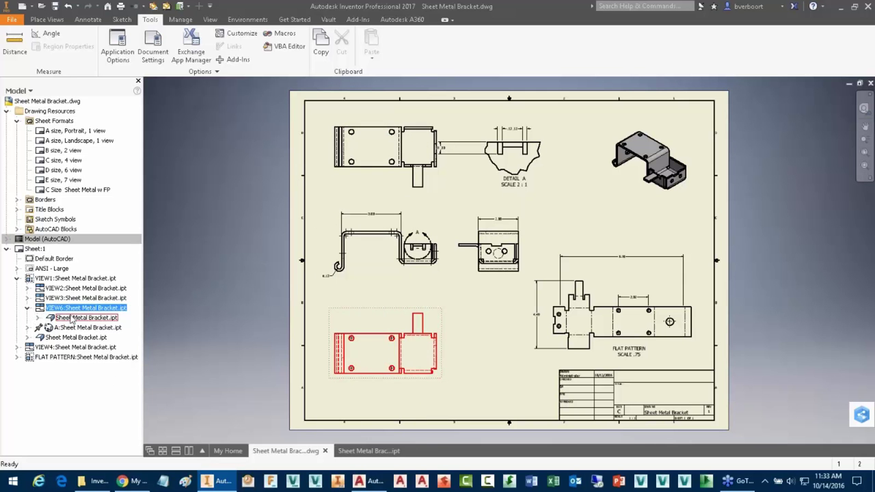
right_click(82, 318)
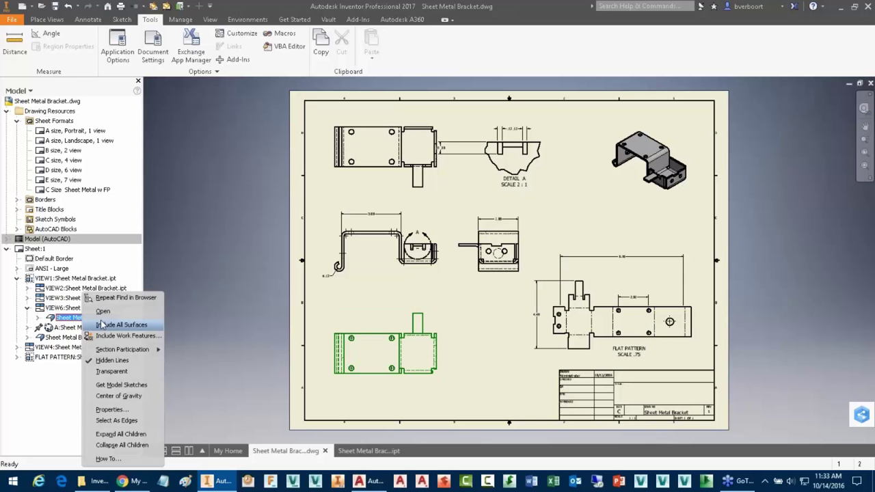
click(230, 247)
click(213, 248)
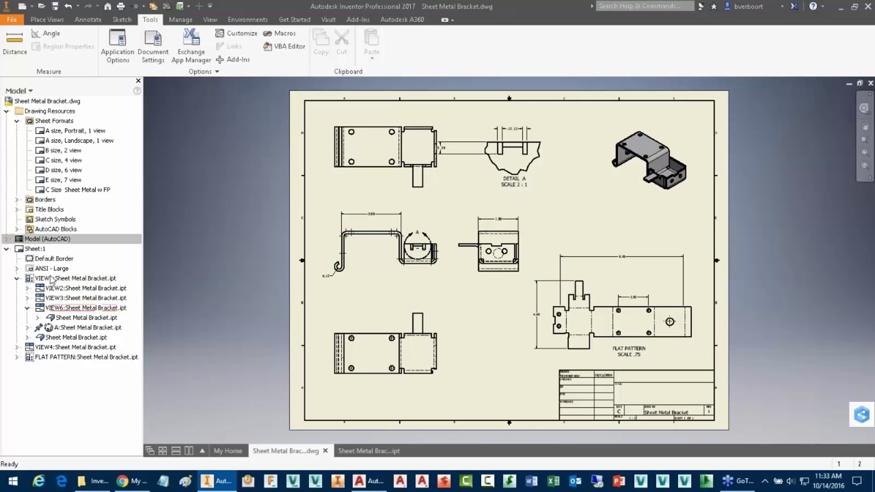
Step: Collapse VIEW1, find the lower-left view again and re-expand VIEW6 to show Sheet Metal Bracket.ipt
click(18, 278)
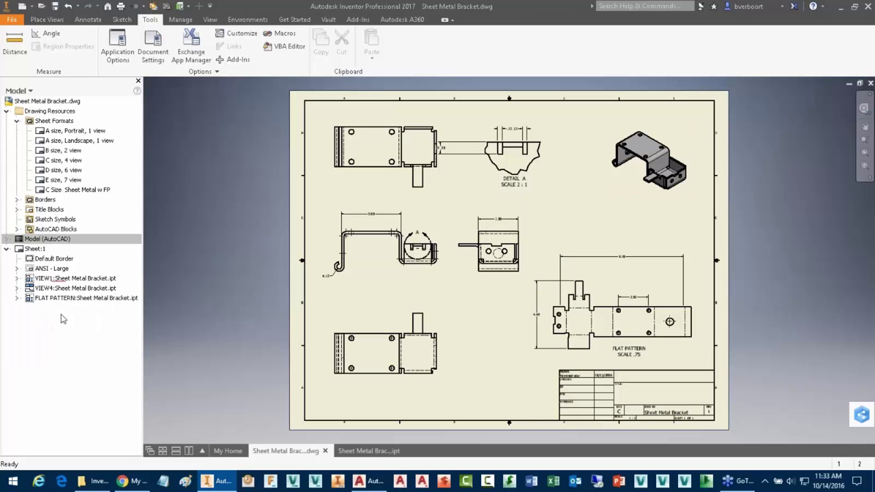
click(392, 312)
right_click(380, 316)
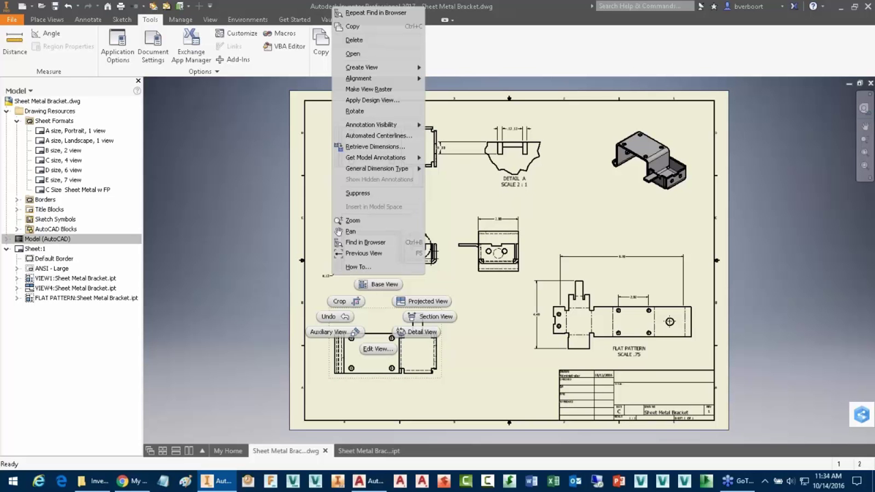
click(355, 243)
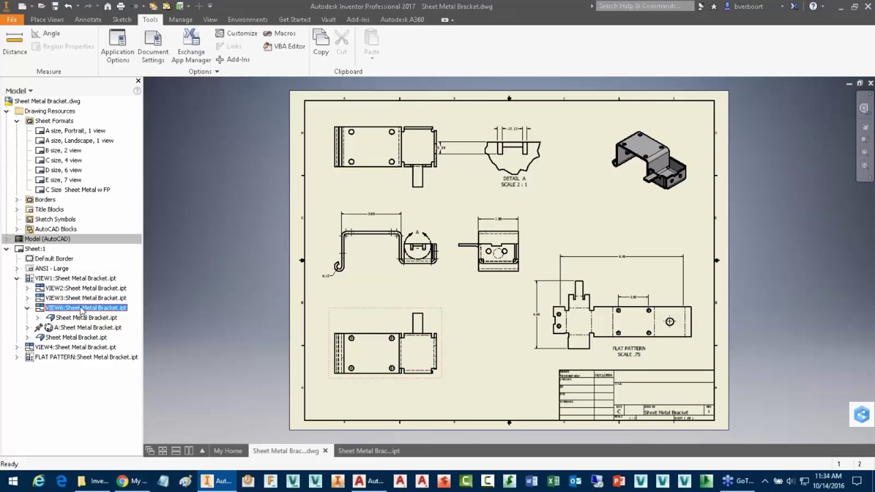
click(27, 308)
click(27, 308)
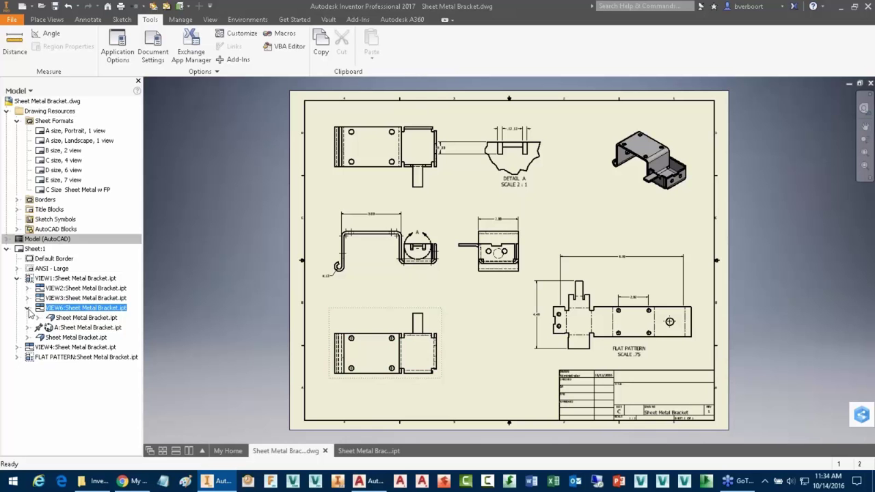
Step: Turn on Center of Gravity for VIEW6's Sheet Metal Bracket.ipt node and zoom in on that view
right_click(93, 318)
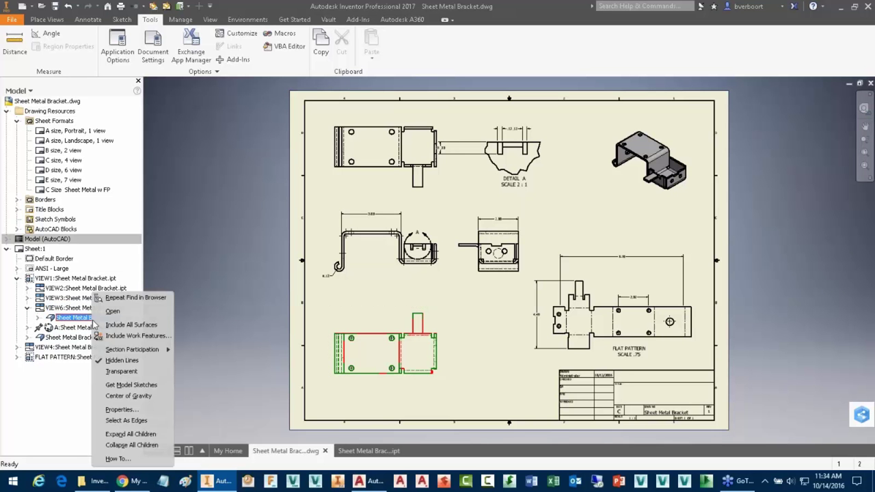
click(134, 395)
click(371, 373)
scroll(386, 351, up, 3)
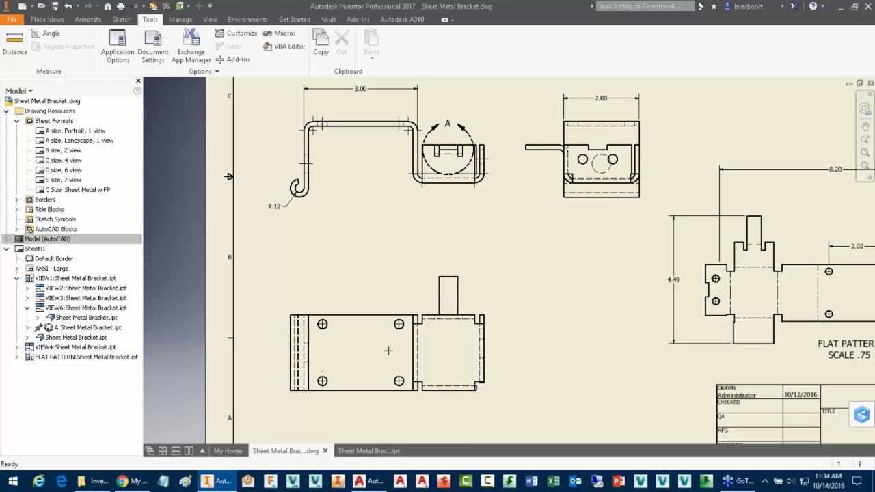
click(181, 265)
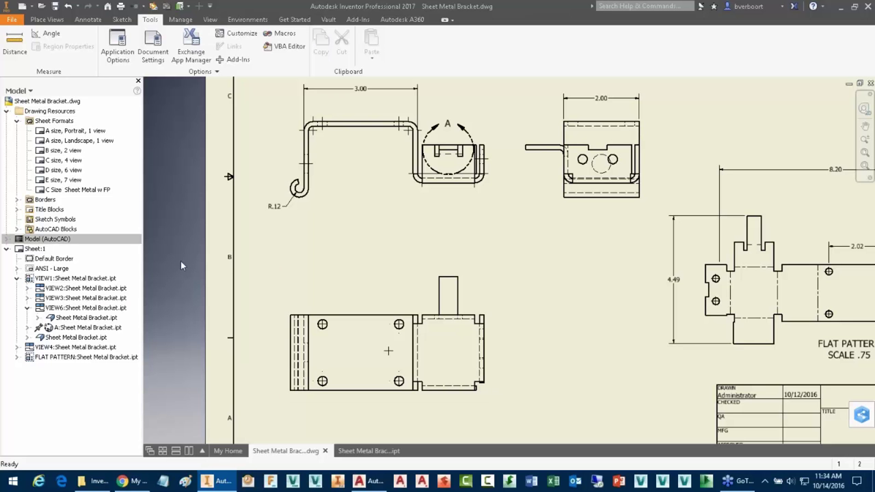
Step: Define a new sketch symbol from Sketch Symbols, opening the InitialSketchName sketch
right_click(62, 222)
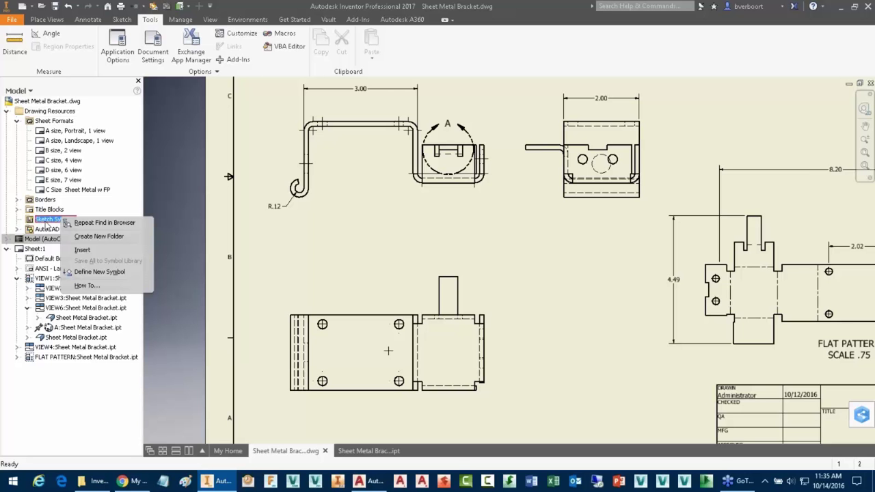
click(90, 273)
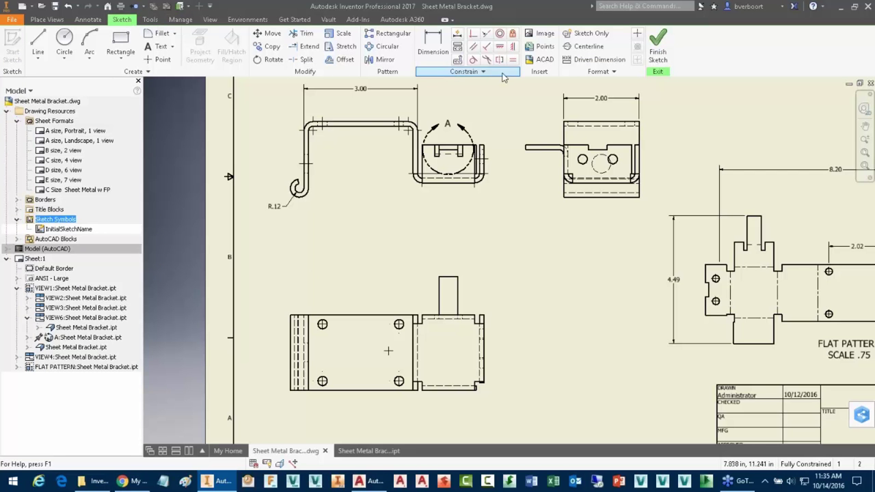
Step: Import an AutoCAD file into the symbol sketch, choosing CG Symbol.dwg in the 03-Sketch Symbols folder
click(544, 60)
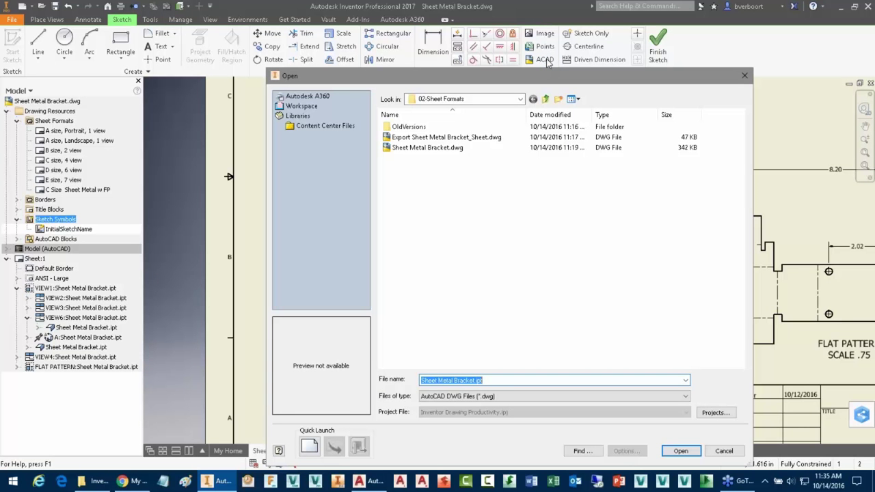
click(546, 99)
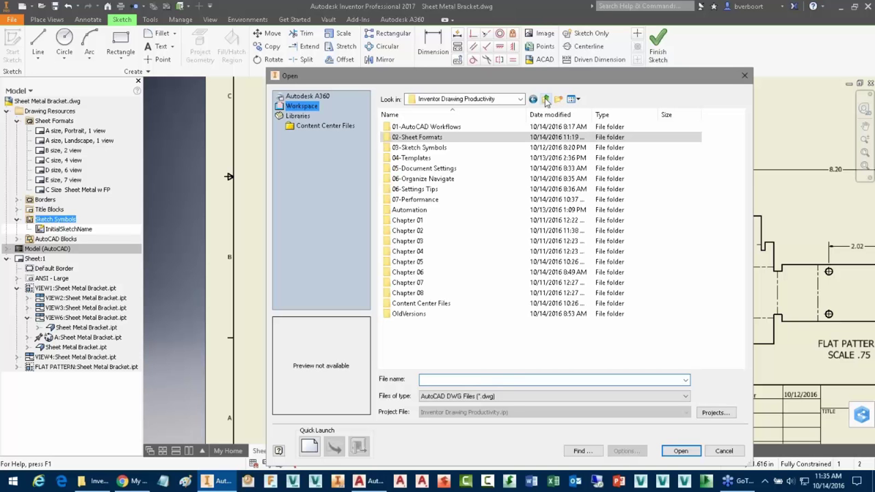
double_click(447, 126)
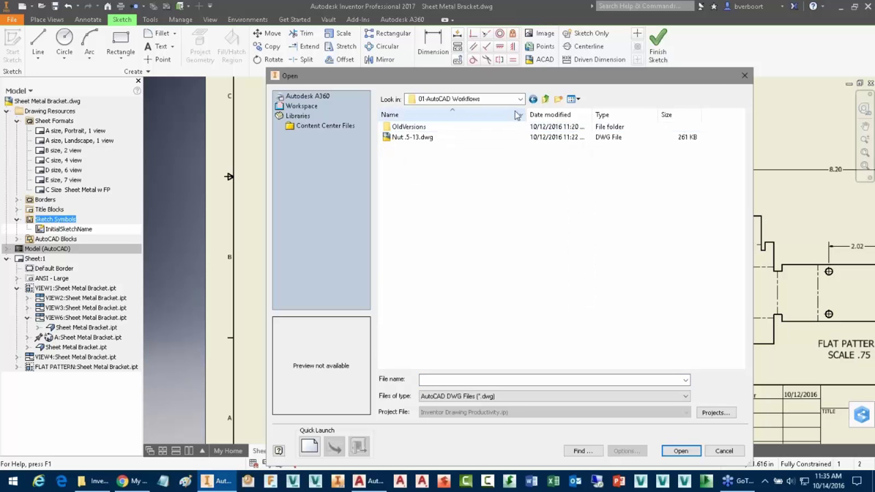
click(546, 99)
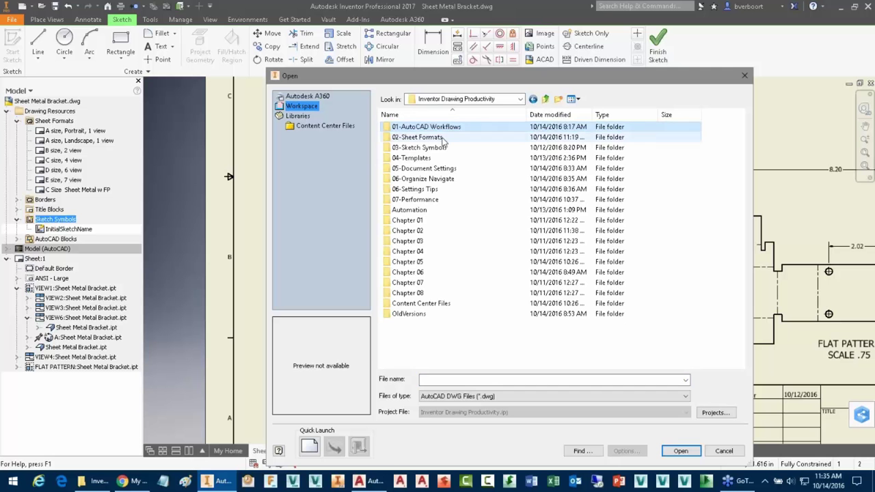
double_click(431, 147)
click(416, 140)
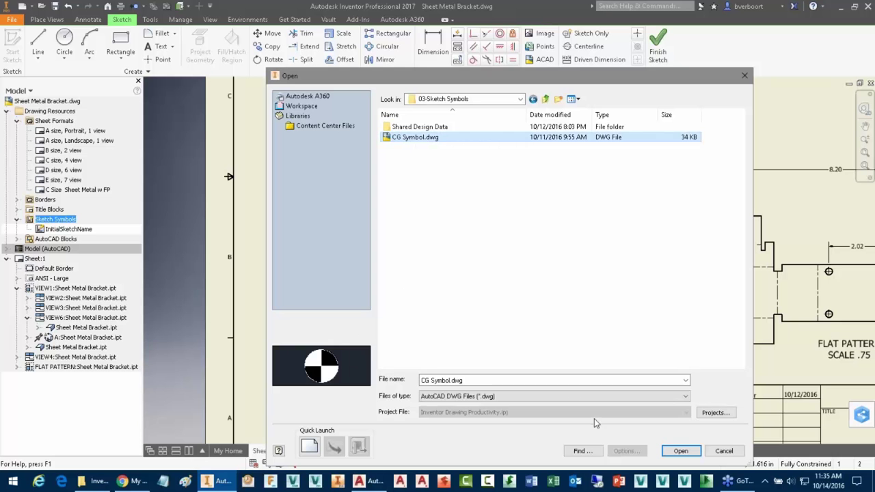
double_click(451, 140)
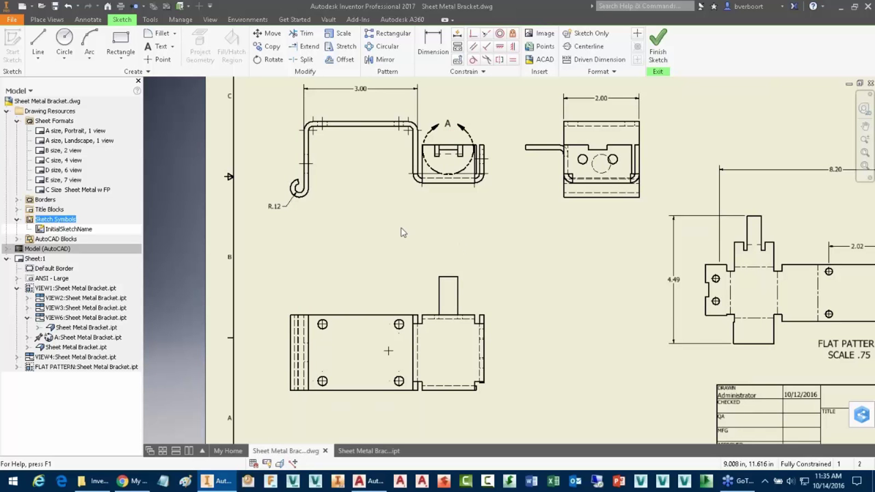
Step: Keep layer 0 and Selection All checked in the CG Symbol.dwg layer and object import options
drag(363, 58, 356, 64)
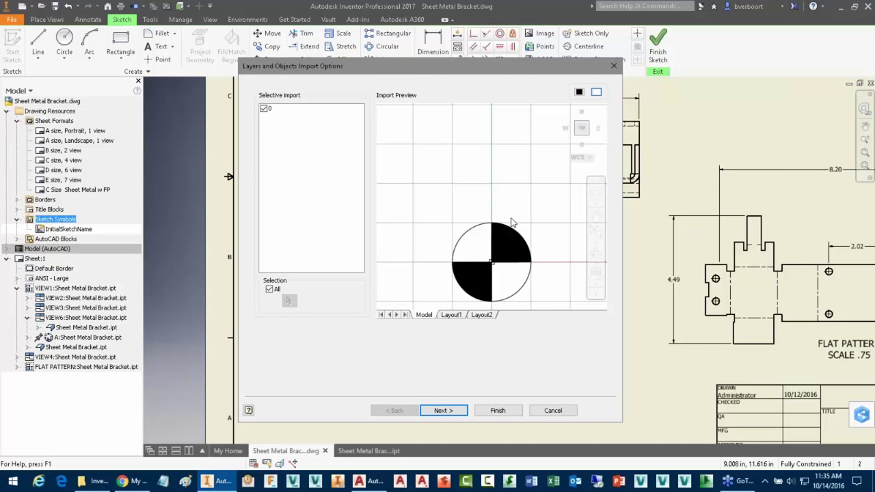
middle_drag(513, 219, 503, 149)
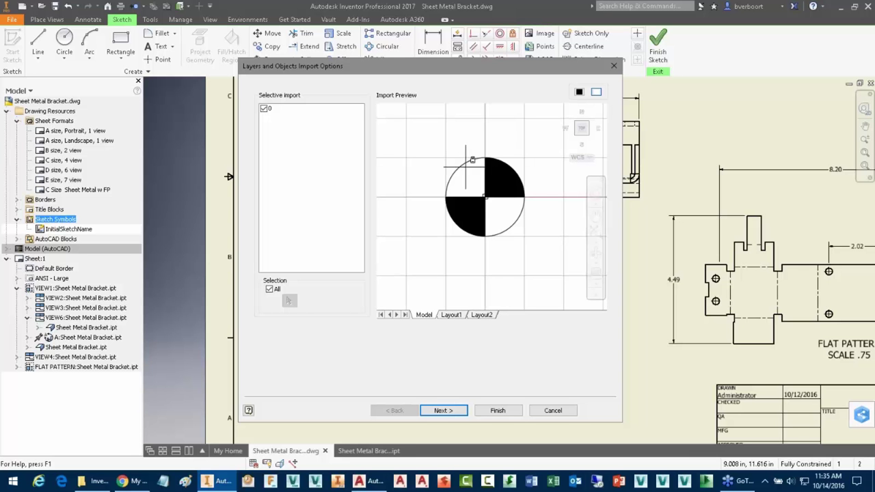
click(263, 110)
click(263, 110)
click(263, 109)
click(264, 109)
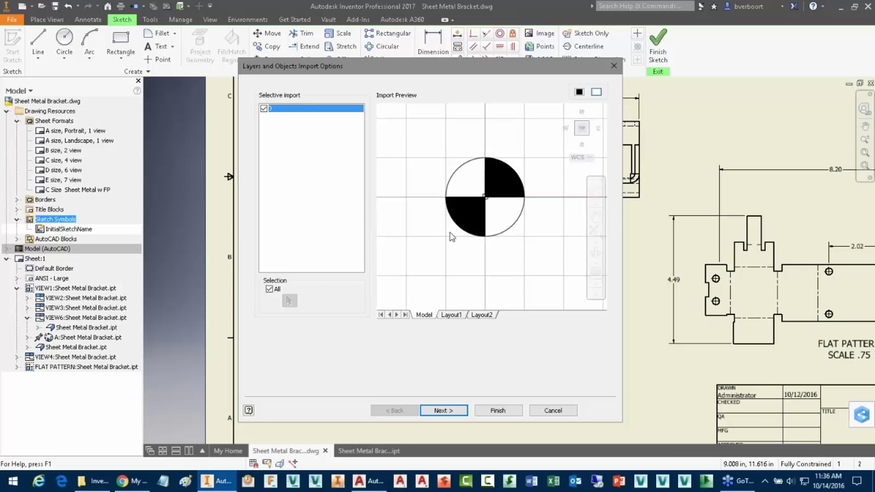
click(269, 289)
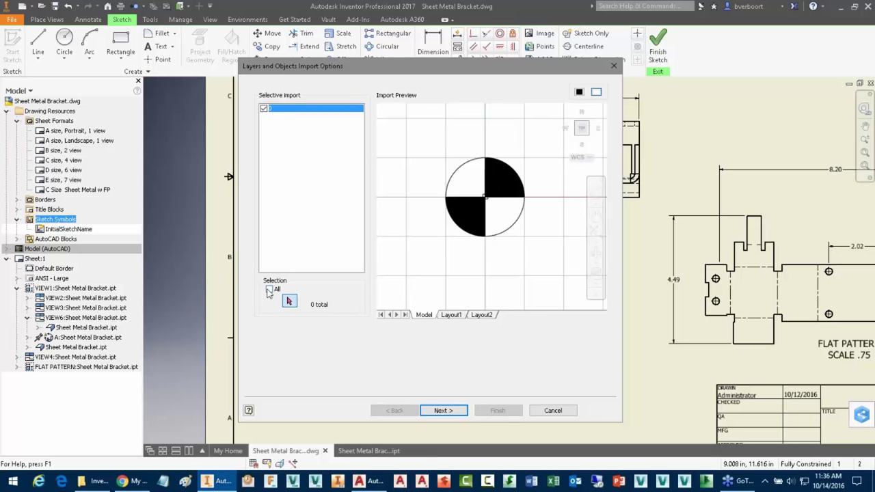
click(269, 289)
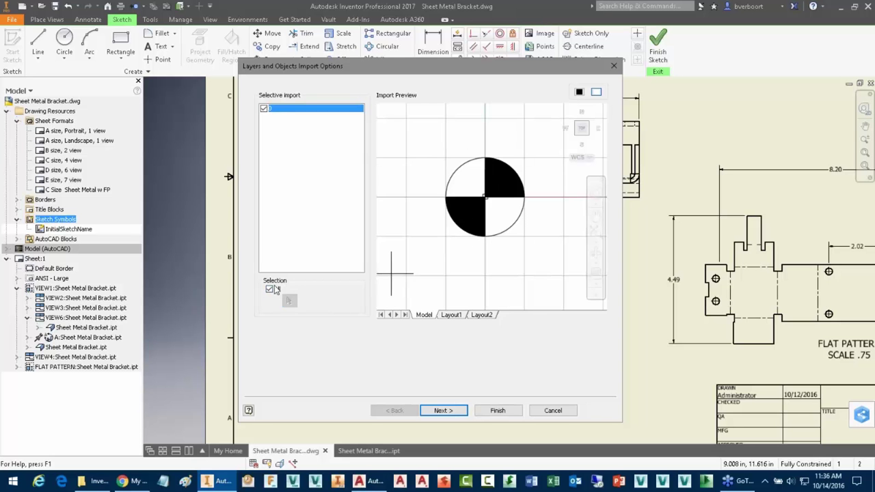
click(269, 289)
click(289, 301)
mouse_move(432, 130)
mouse_down()
mouse_move(530, 260)
mouse_move(400, 234)
mouse_move(404, 226)
mouse_up()
click(269, 289)
Step: Complete the CG Symbol.dwg import using the default destination options
click(442, 411)
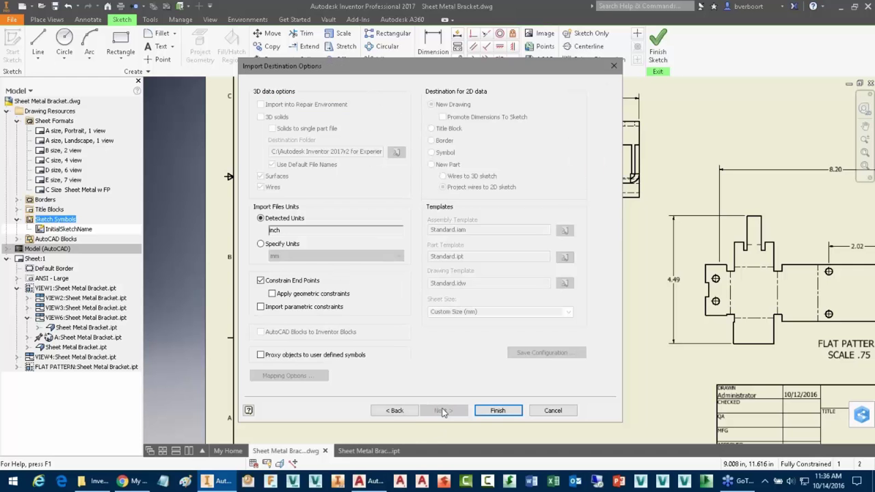
click(497, 410)
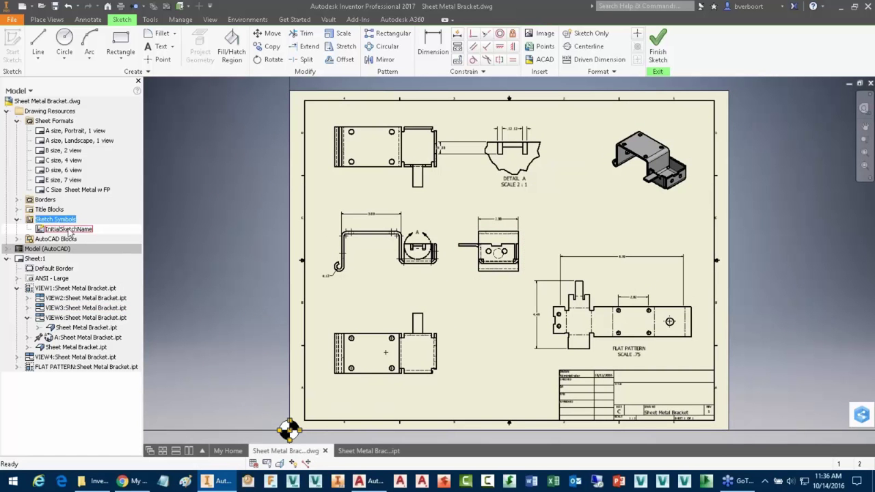
middle_drag(263, 379, 275, 352)
scroll(275, 352, up, 5)
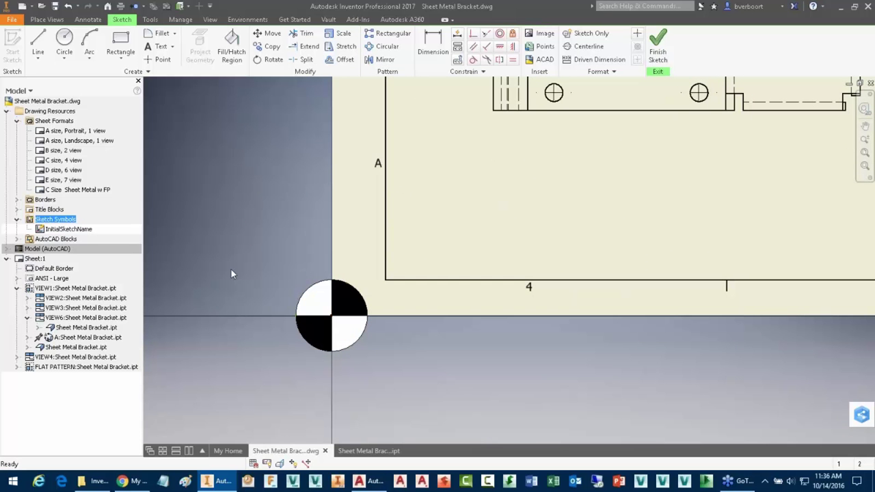
Step: Finish the sketch and save it as the sketched symbol 'CG Symbol'
click(658, 56)
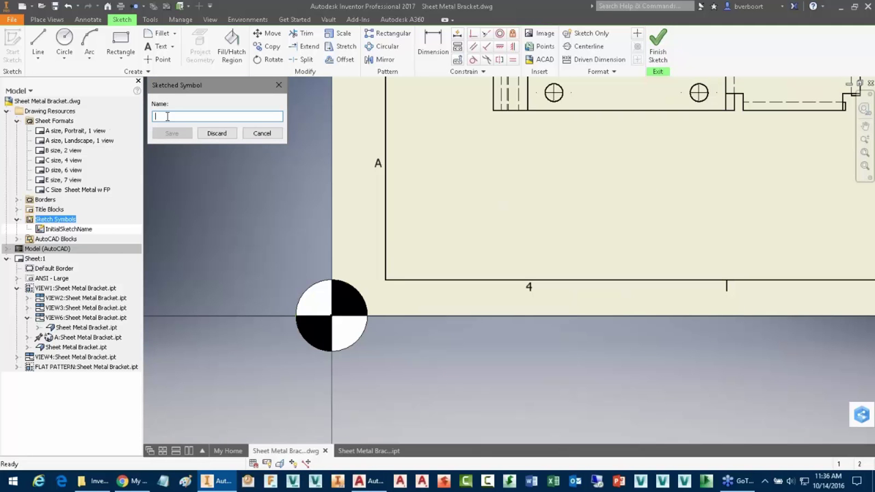
text(CG)
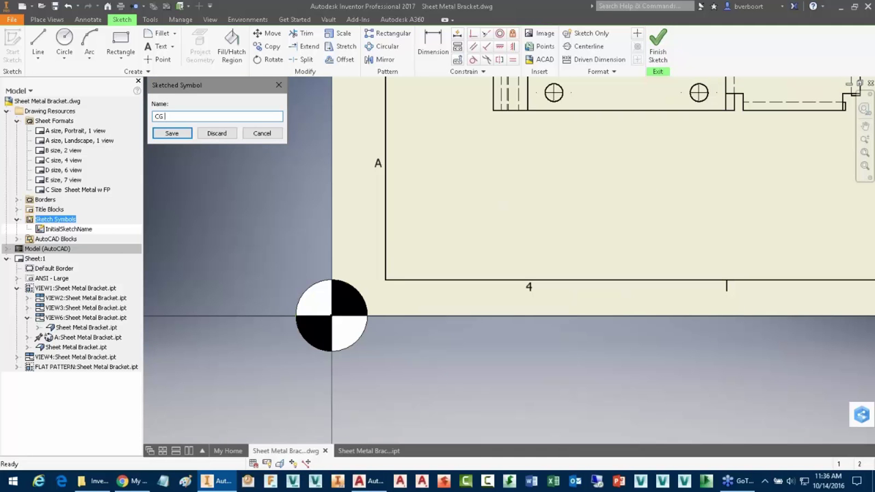
text( Symbol)
click(171, 133)
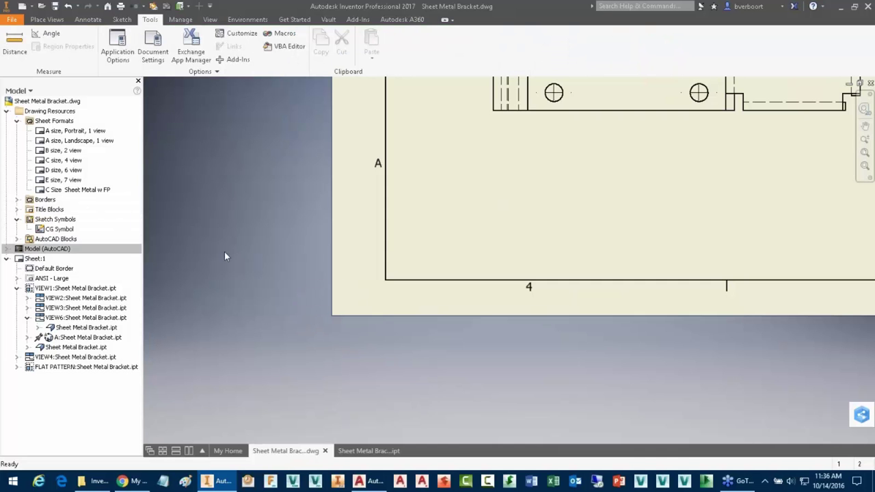
Step: Select CG Symbol in the browser, then zoom all and close in on the lower-left bracket view
click(61, 231)
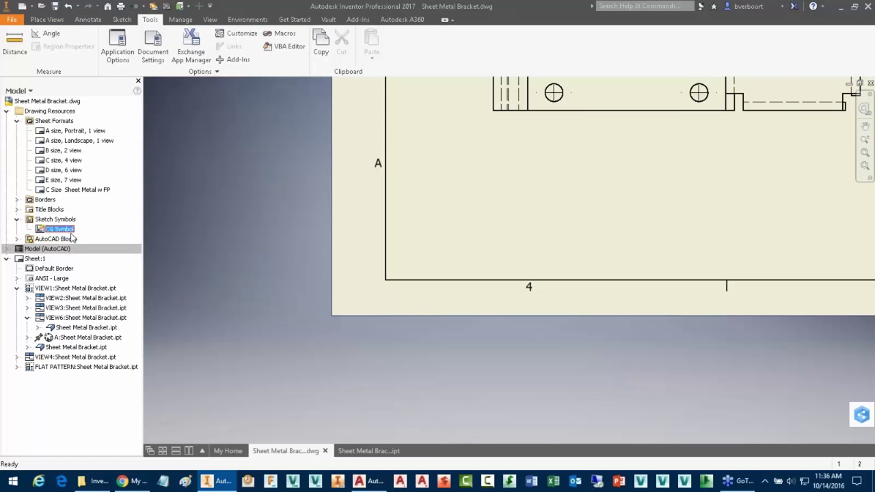
key(Home)
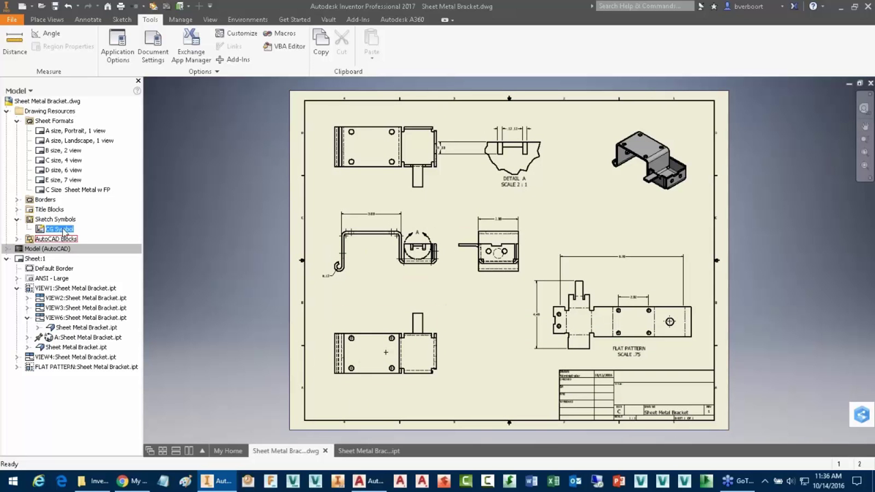
scroll(358, 354, up, 3)
middle_drag(358, 352, 354, 322)
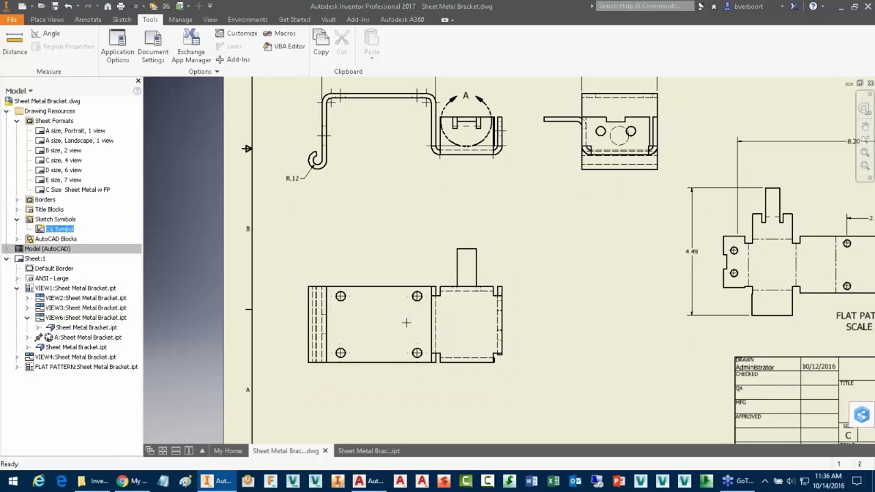
Step: Insert CG Symbol from the Annotate tab onto the lower-left view's centre-of-gravity mark
click(87, 22)
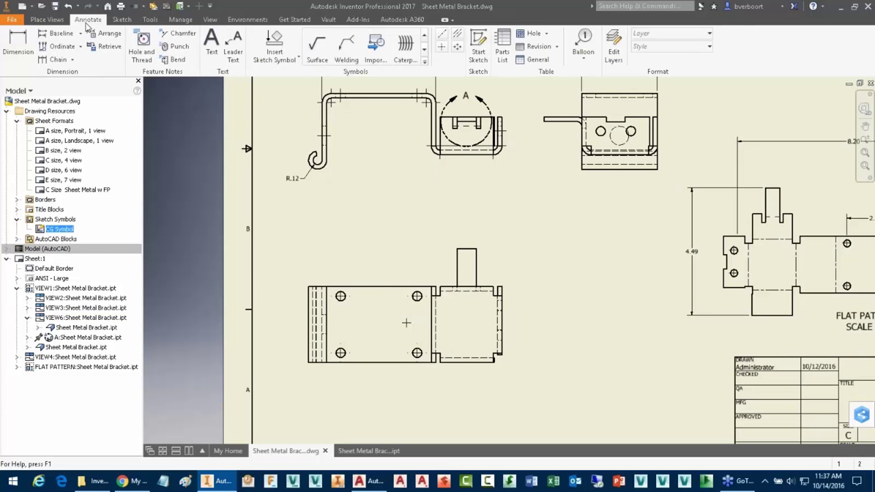
click(274, 43)
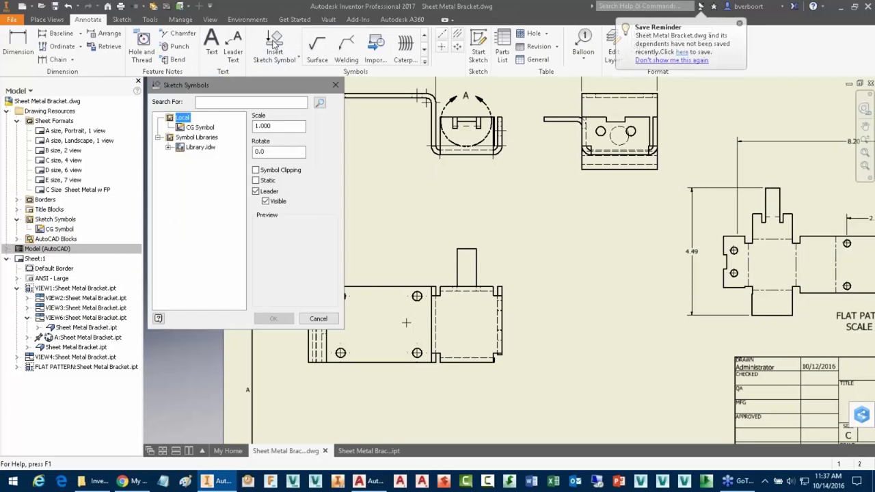
click(205, 128)
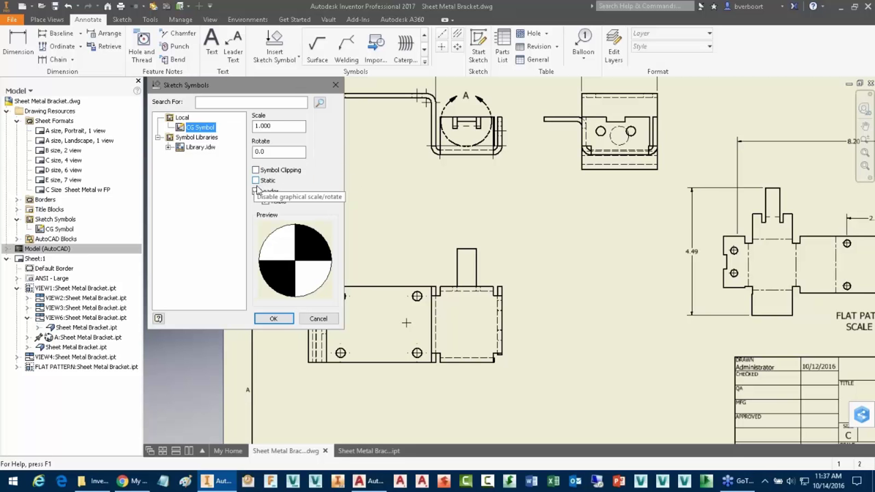
click(273, 319)
click(407, 322)
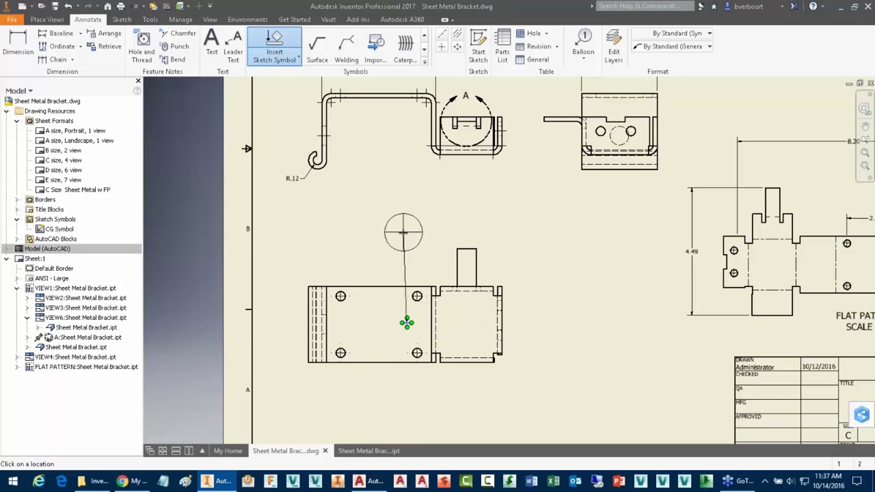
right_click(403, 290)
click(458, 289)
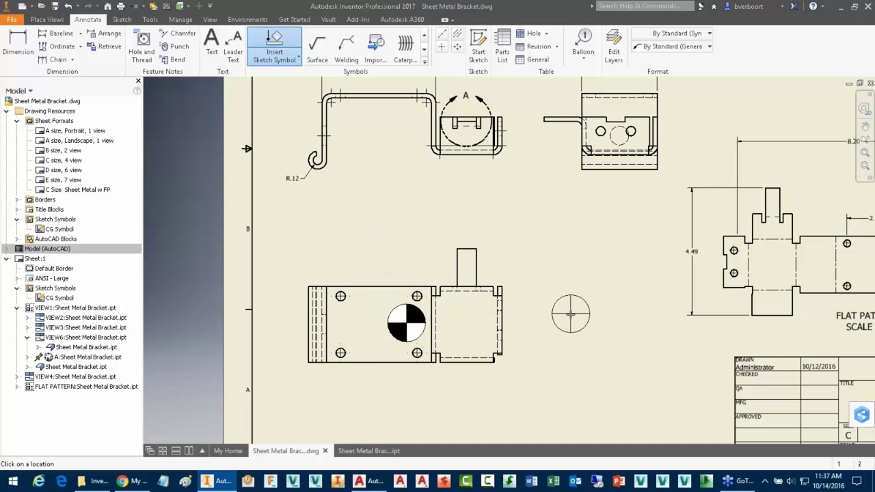
right_click(559, 324)
click(522, 322)
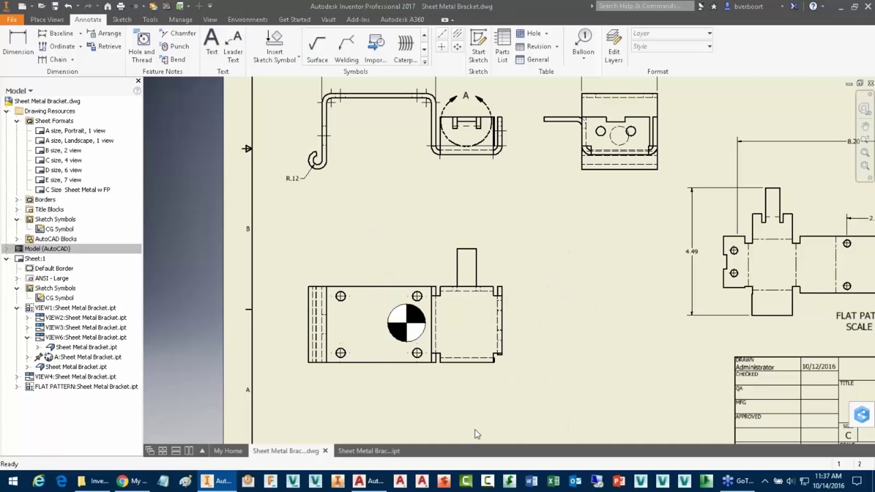
click(59, 297)
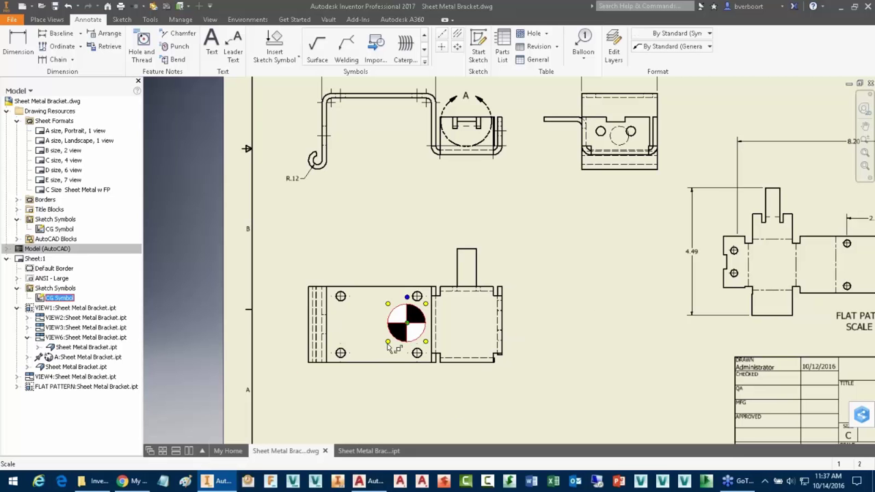
Step: Set the placed CG symbol's scale to 0.5 in the Sketch Symbols dialog
drag(390, 347, 400, 333)
double_click(406, 323)
double_click(270, 126)
text(5)
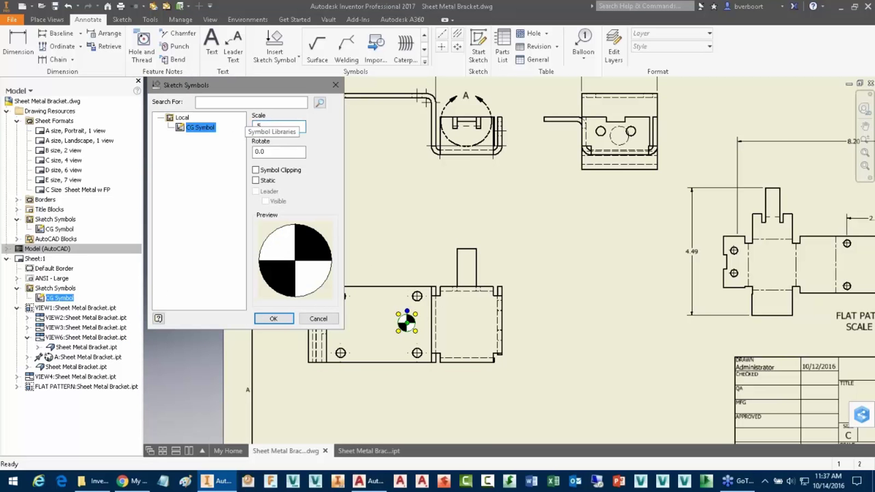
click(271, 319)
click(589, 369)
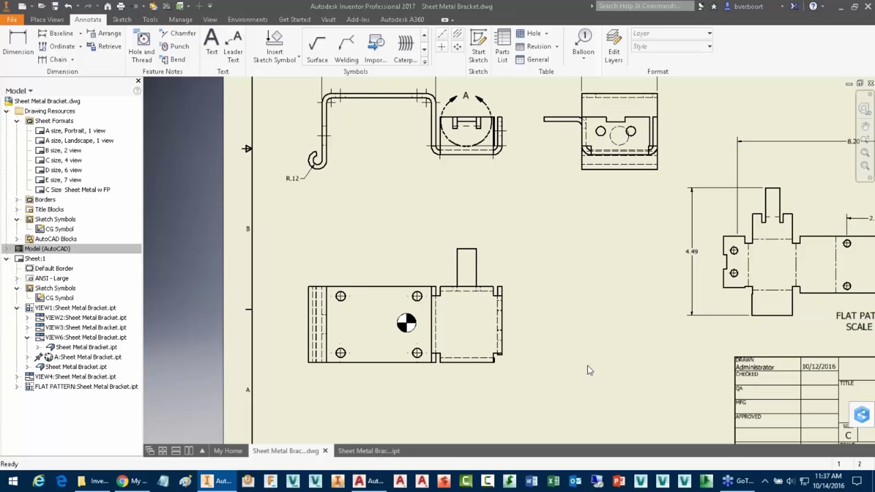
Step: Zoom to the full sheet and move the lower-left view carrying the CG symbol slightly higher
click(405, 323)
click(397, 202)
key(Home)
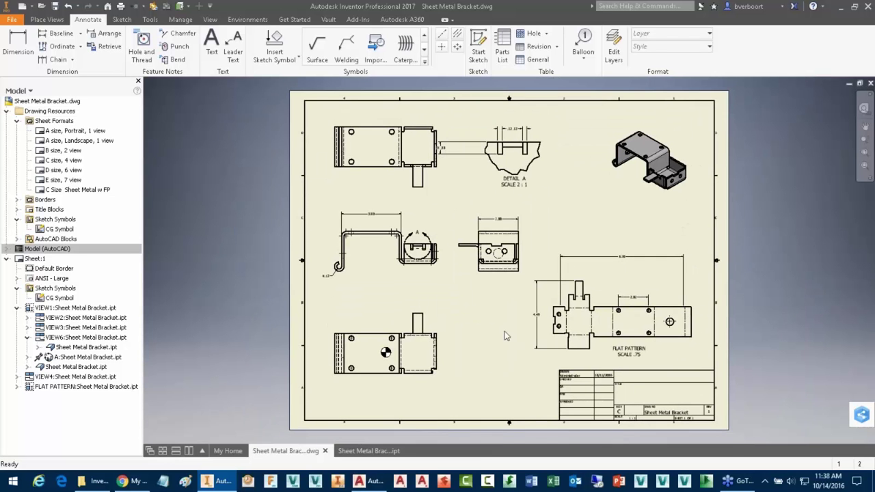
drag(389, 329, 421, 288)
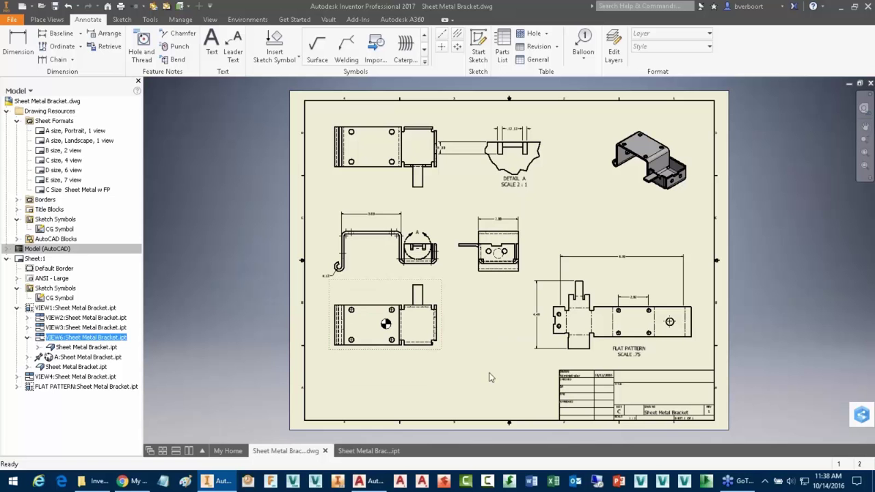
click(488, 365)
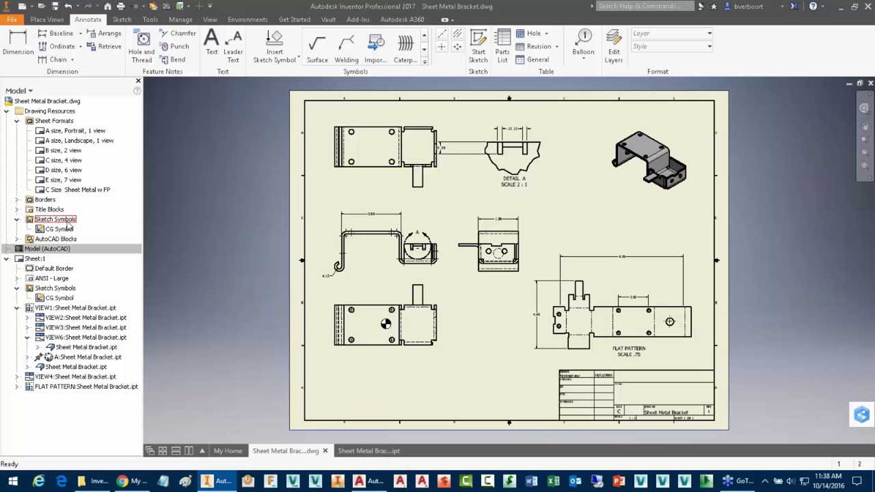
Step: Define a new sketch symbol under Sketch Symbols and bring up the Inventor Drawing Productivity folder
right_click(68, 225)
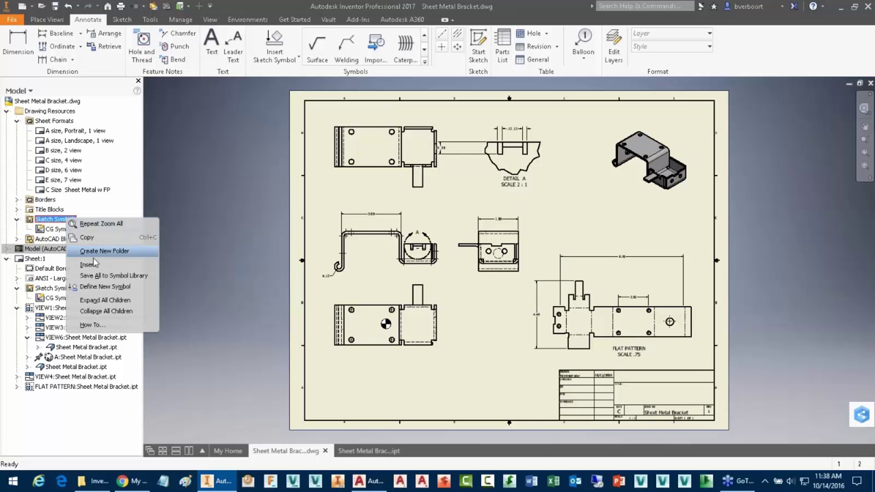
click(104, 287)
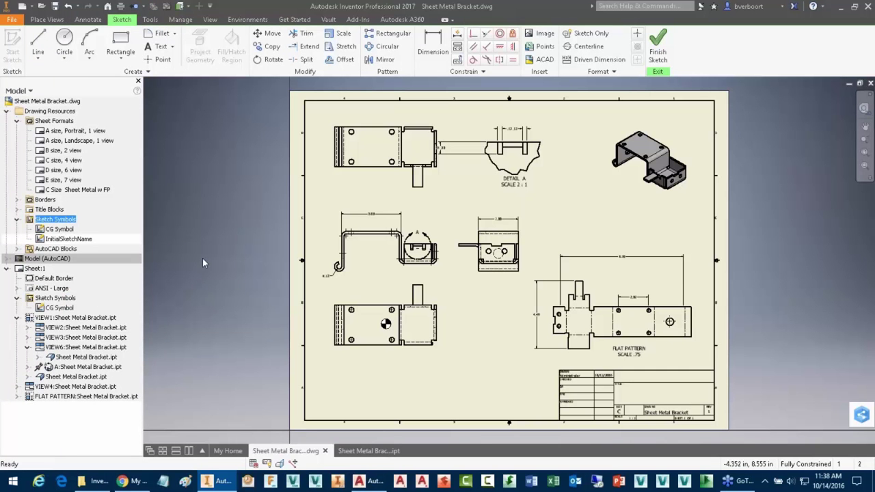
click(100, 481)
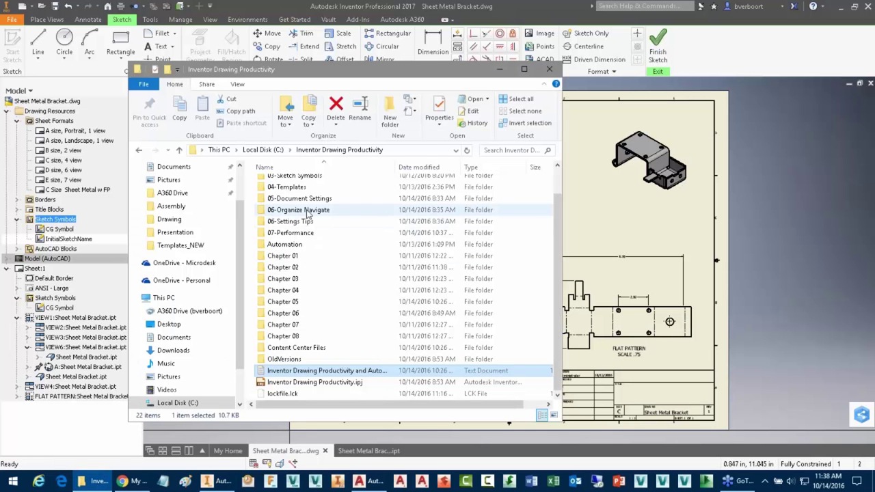
Step: Open ENGRAVING NOTES.docx from the 03-Sketch Symbols folder in Word
scroll(306, 212, up, 1)
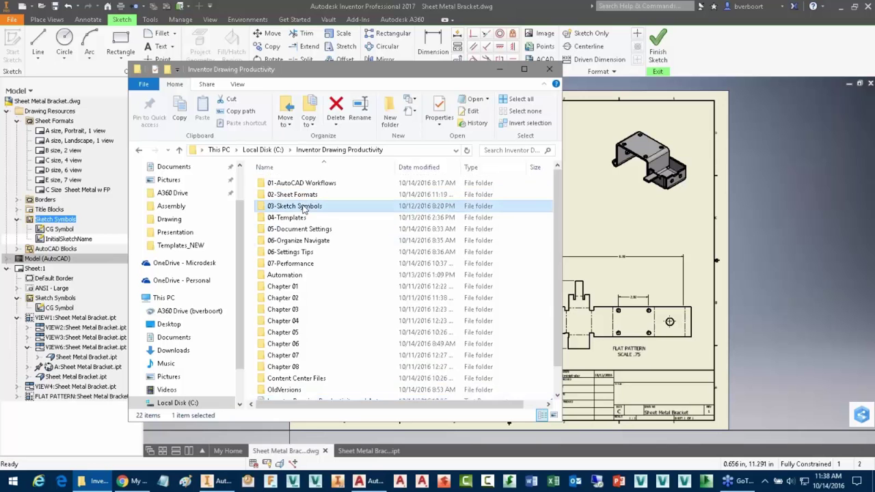
double_click(305, 209)
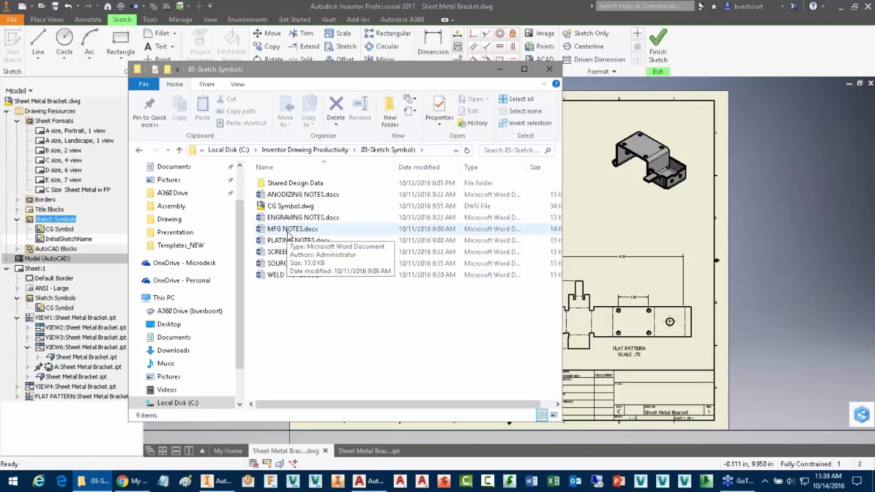
double_click(290, 218)
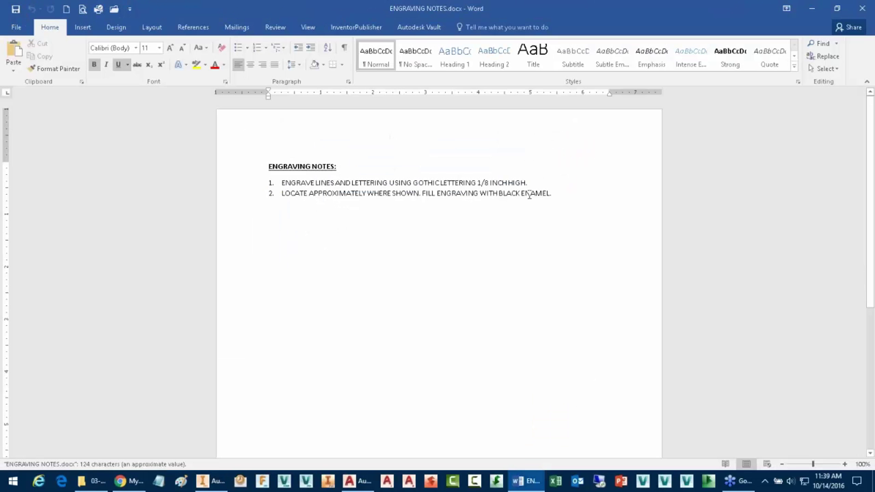
Step: Copy the ENGRAVING NOTES heading and its two numbered notes from the document
drag(558, 196, 259, 168)
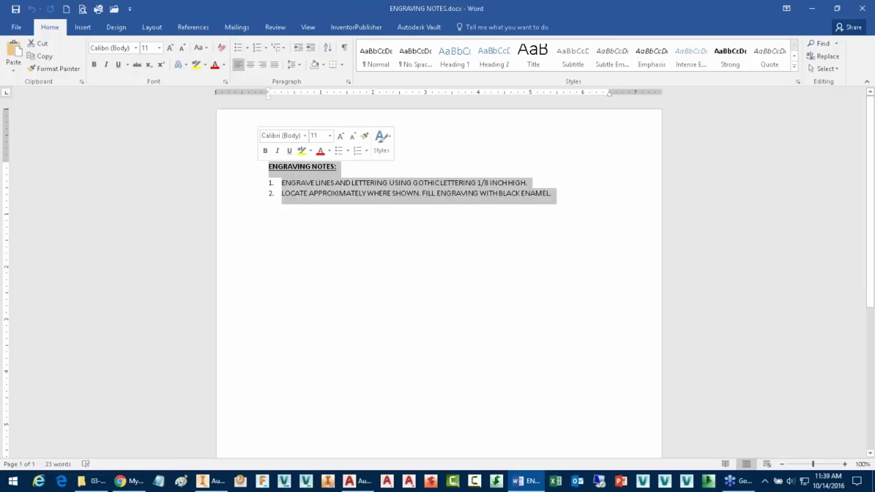
right_click(316, 186)
click(337, 201)
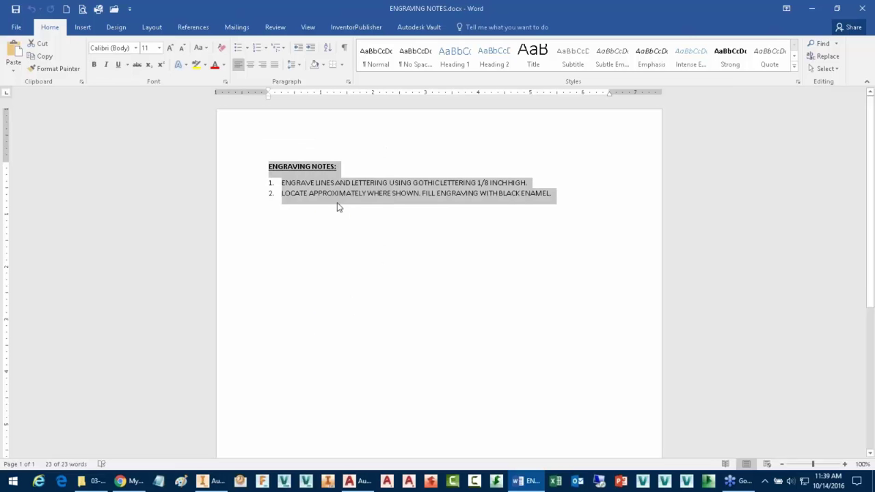
Step: Minimize Word and File Explorer to return to the new symbol sketch in Inventor
click(811, 9)
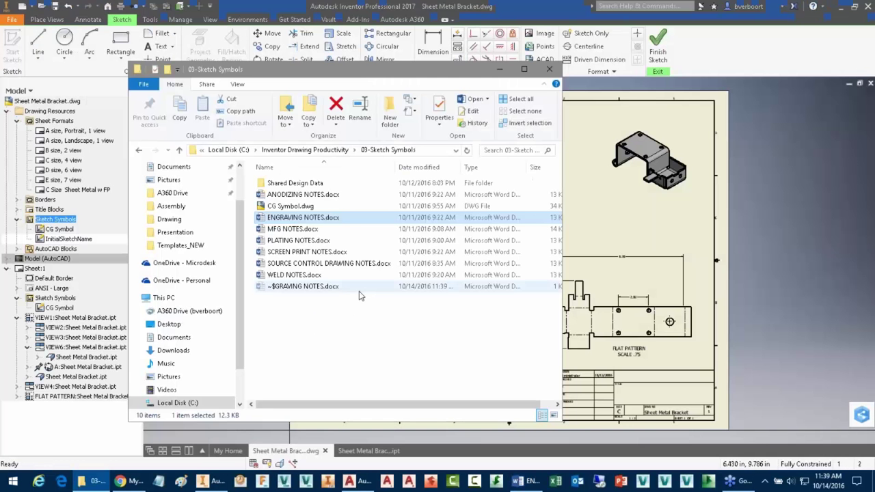
click(499, 69)
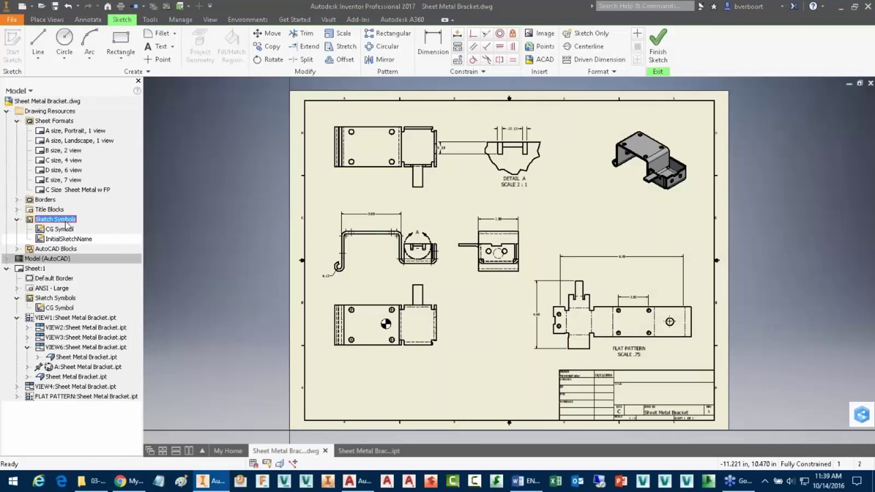
right_click(70, 222)
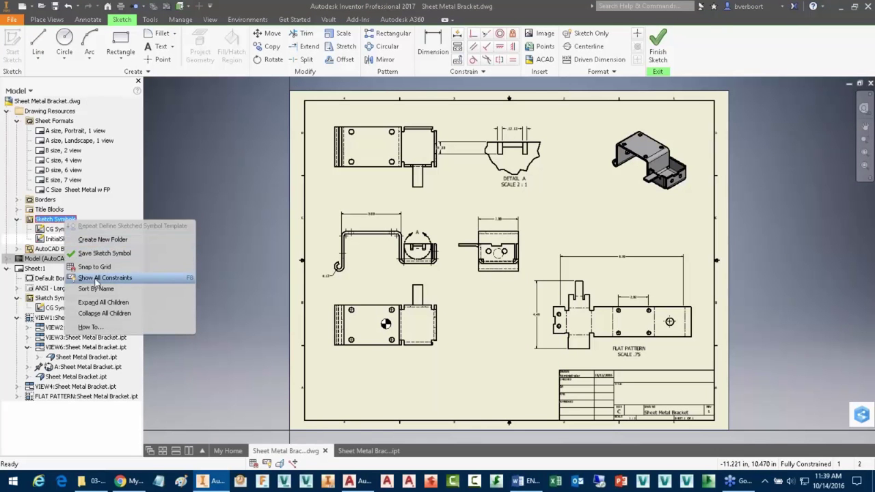
click(231, 317)
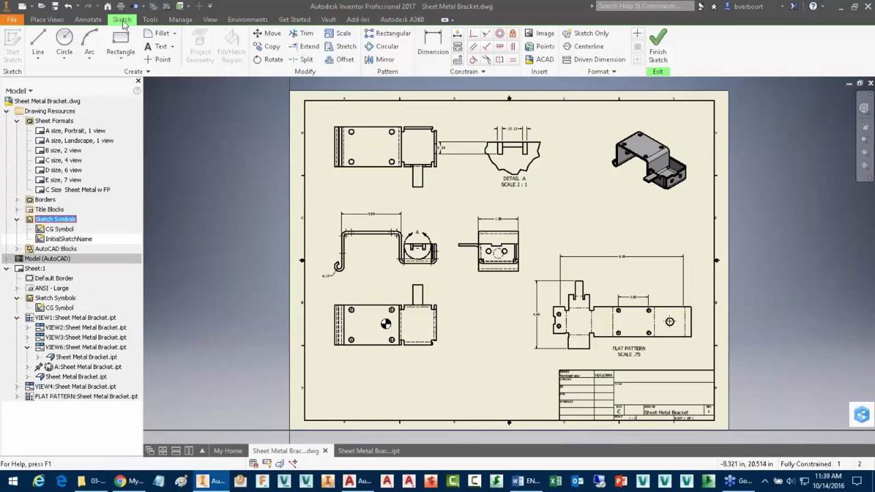
Step: Paste the copied engraving notes into a text box near the sheet's lower left
click(160, 60)
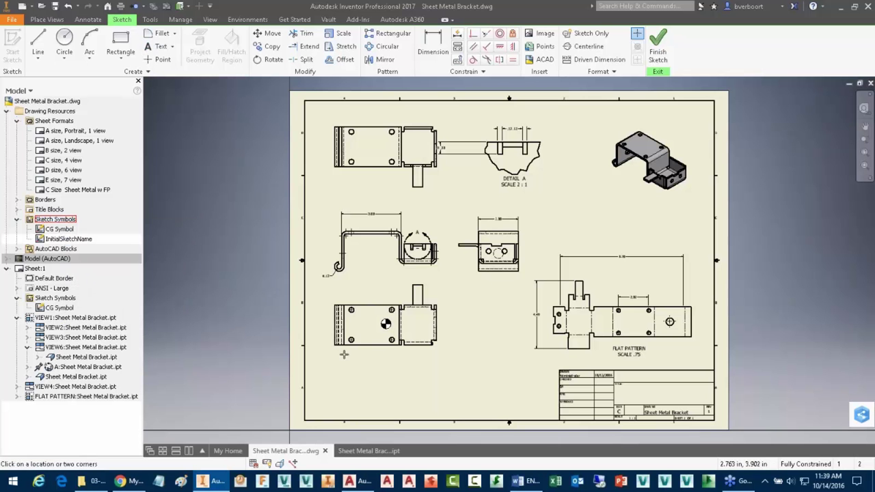
drag(326, 405, 484, 366)
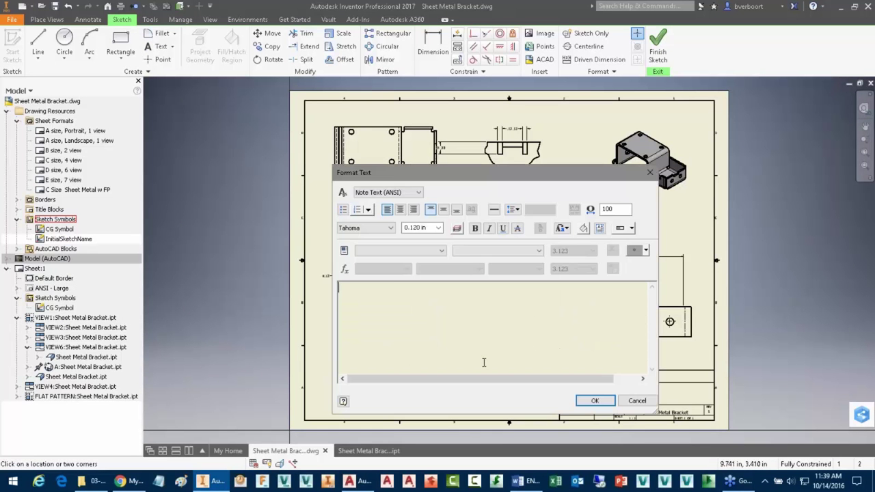
right_click(372, 301)
click(403, 364)
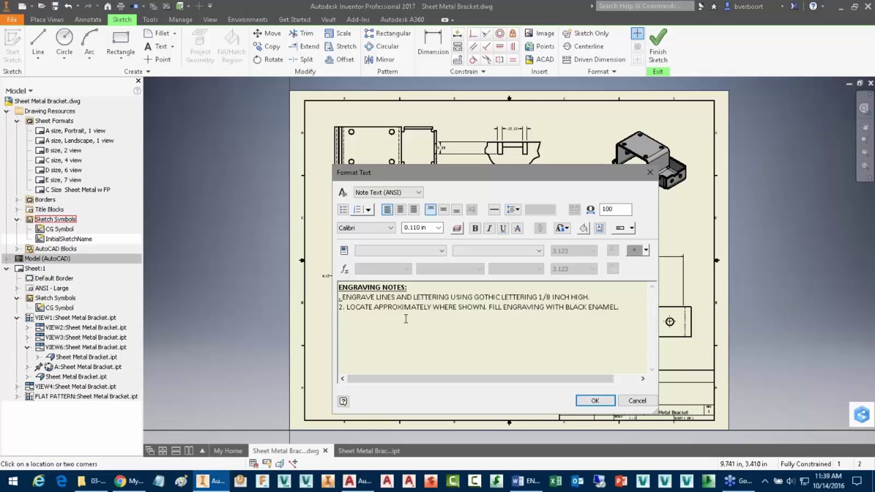
click(594, 400)
scroll(372, 388, up, 3)
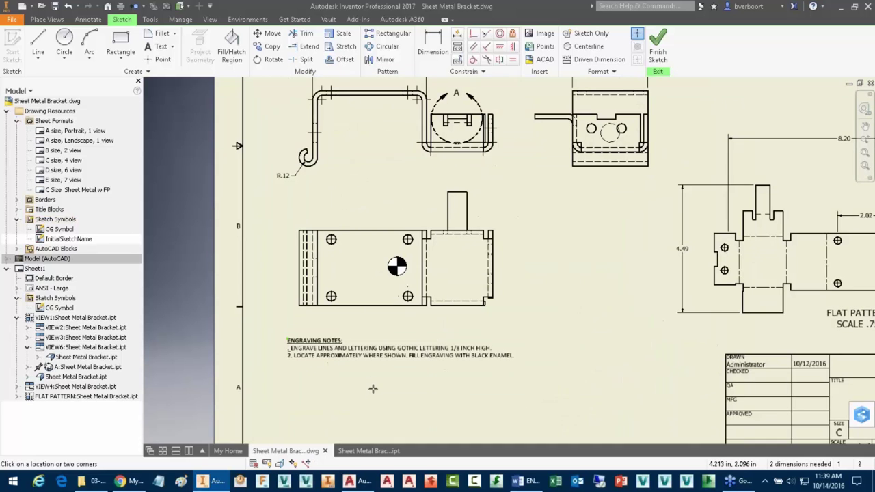
right_click(372, 389)
click(410, 401)
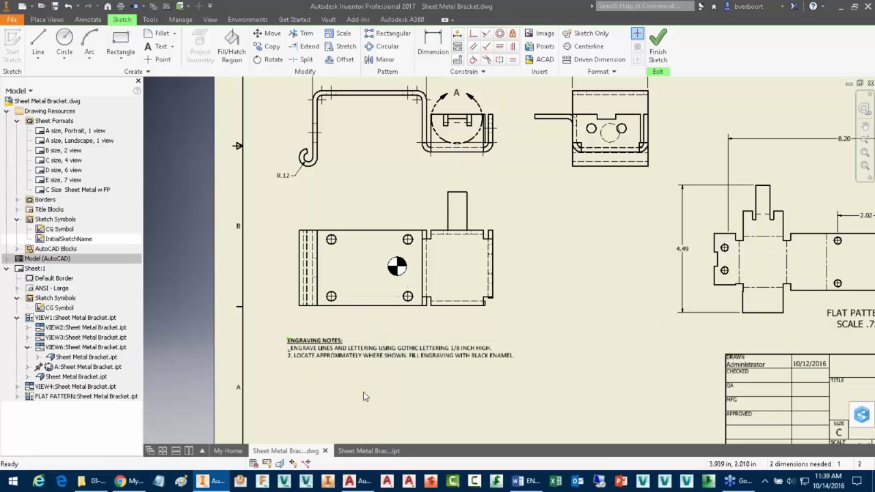
Step: Resize the ENGRAVING NOTES text box shorter and narrower to fit the notes
click(366, 368)
drag(435, 415, 435, 367)
drag(583, 352, 543, 353)
click(486, 413)
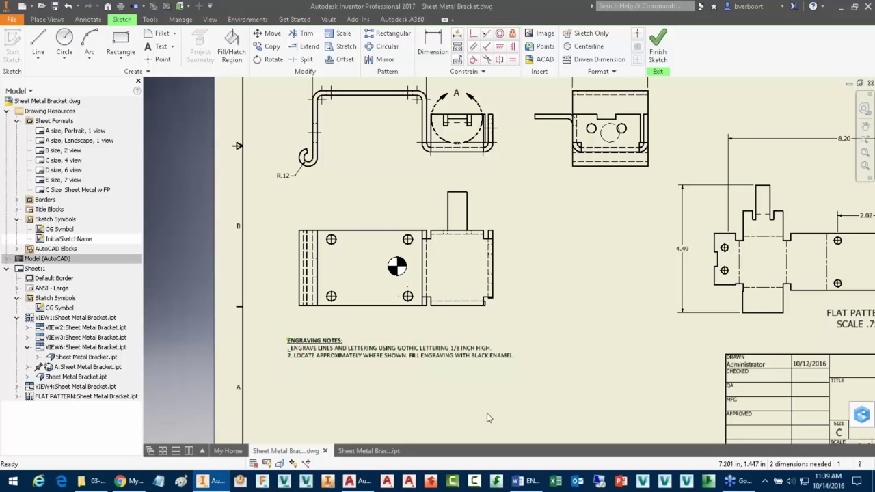
Step: Finish the sketch and save it as the sketched symbol 'Engrave Notes'
click(658, 50)
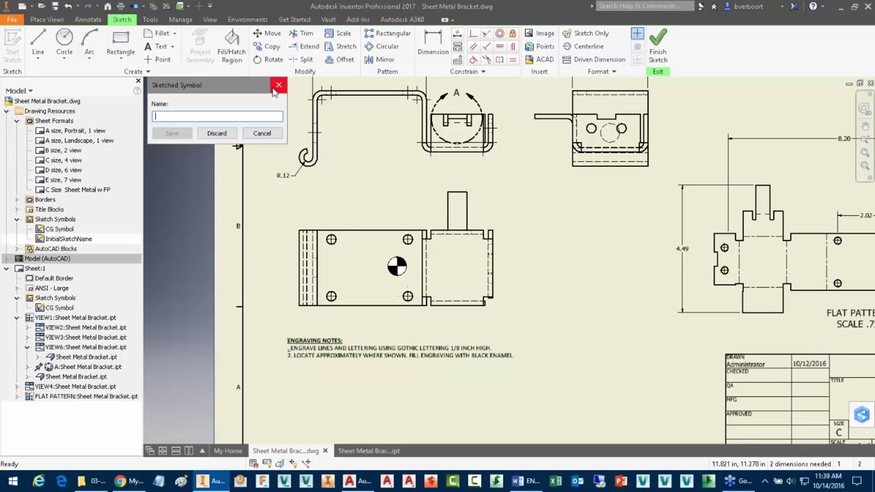
text(Engrave Notes)
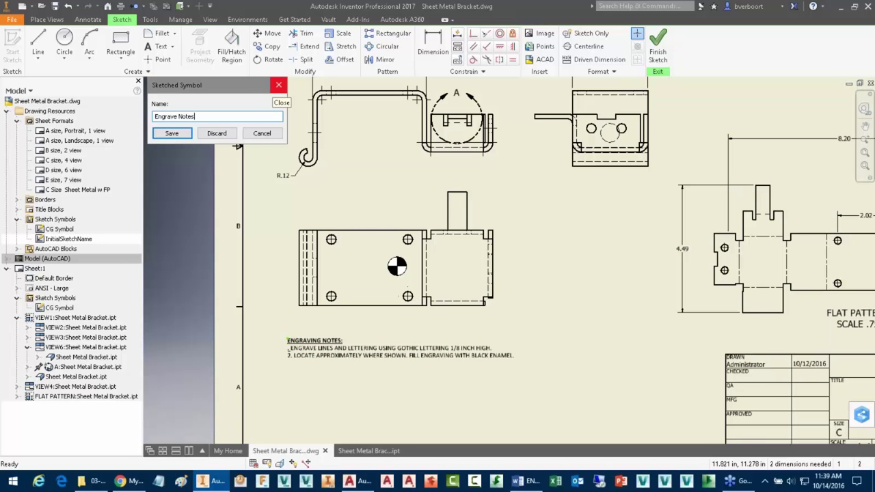
click(173, 134)
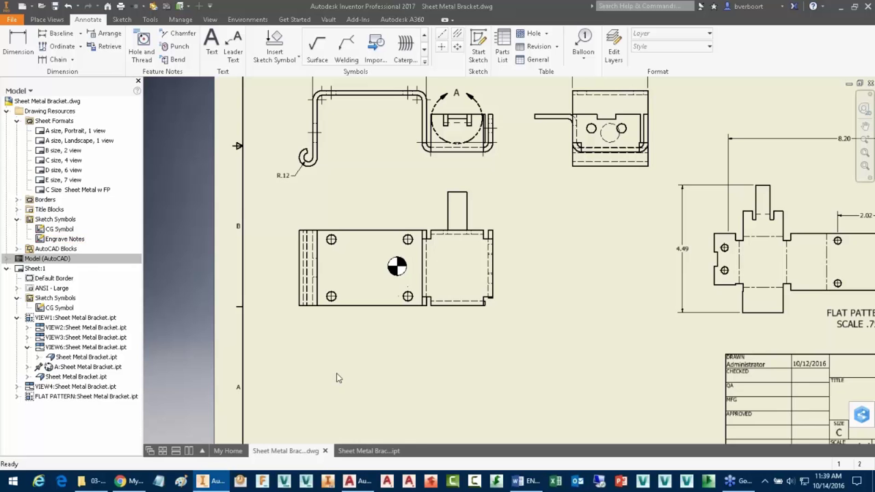
middle_drag(444, 367, 466, 307)
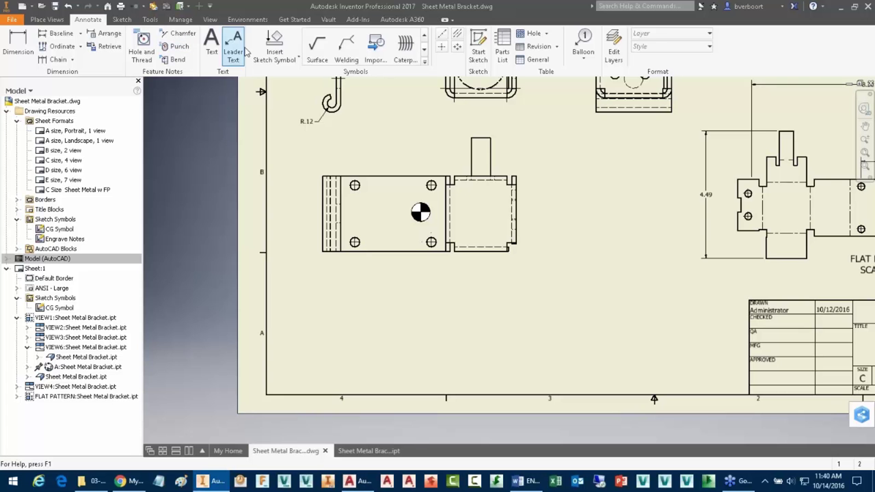
Step: Insert one Engrave Notes symbol near the sheet's lower-left corner, then end placement
click(274, 49)
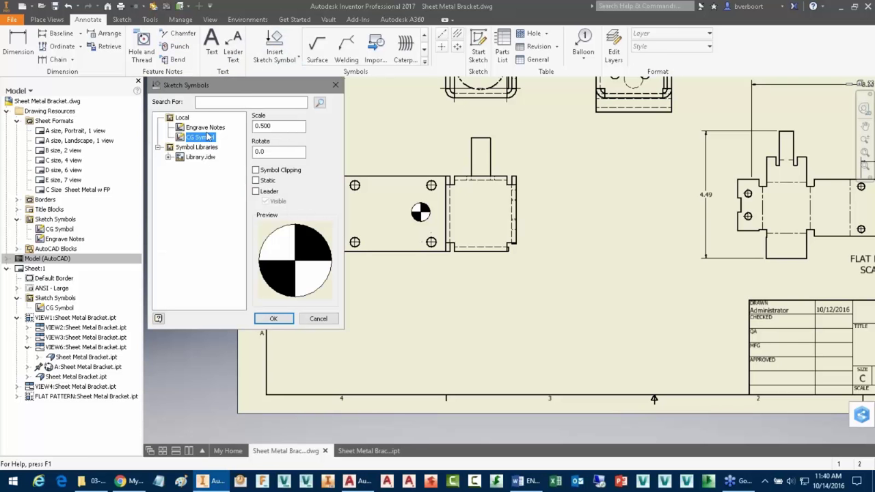
ctrl+click(200, 129)
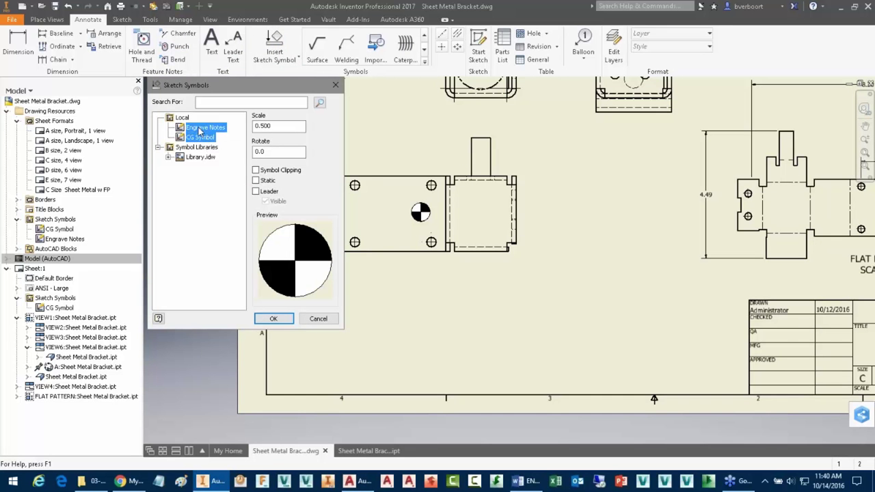
double_click(199, 129)
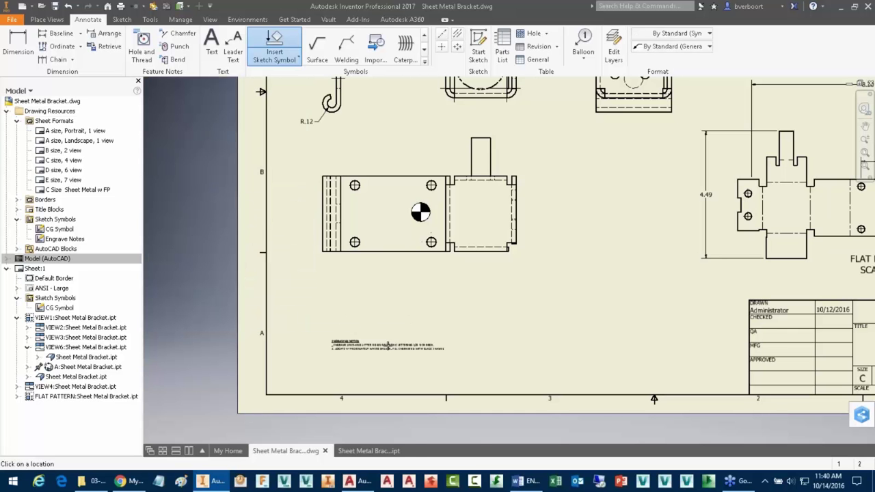
click(341, 368)
right_click(374, 346)
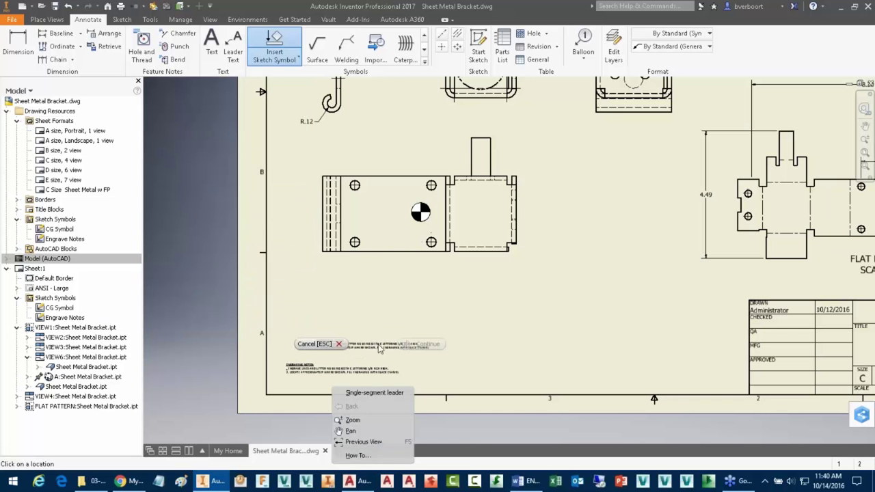
click(322, 344)
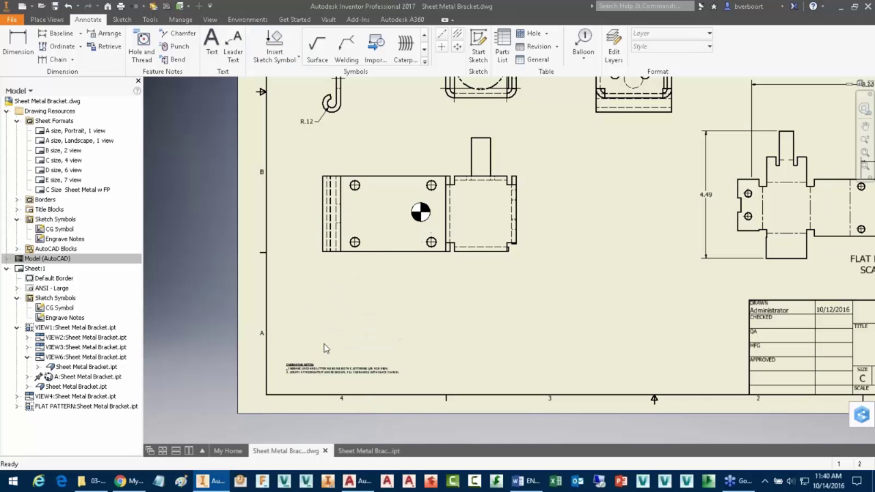
scroll(324, 348, up, 3)
middle_drag(324, 348, 340, 274)
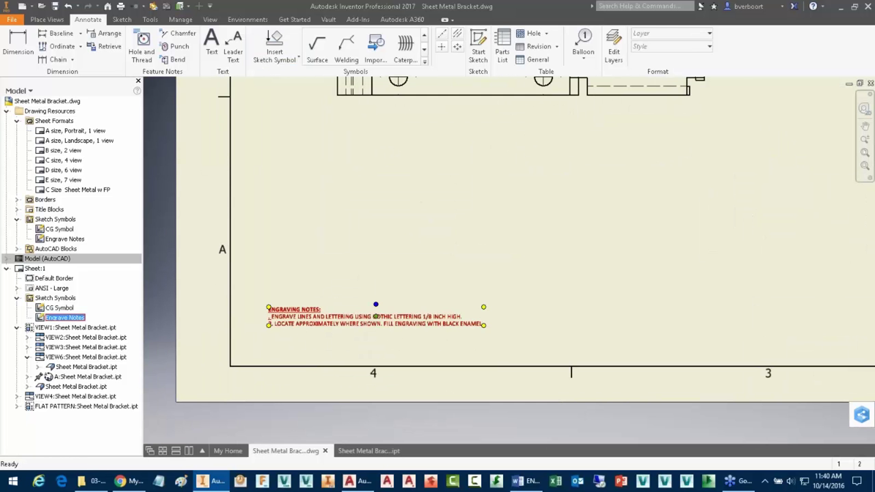
click(303, 323)
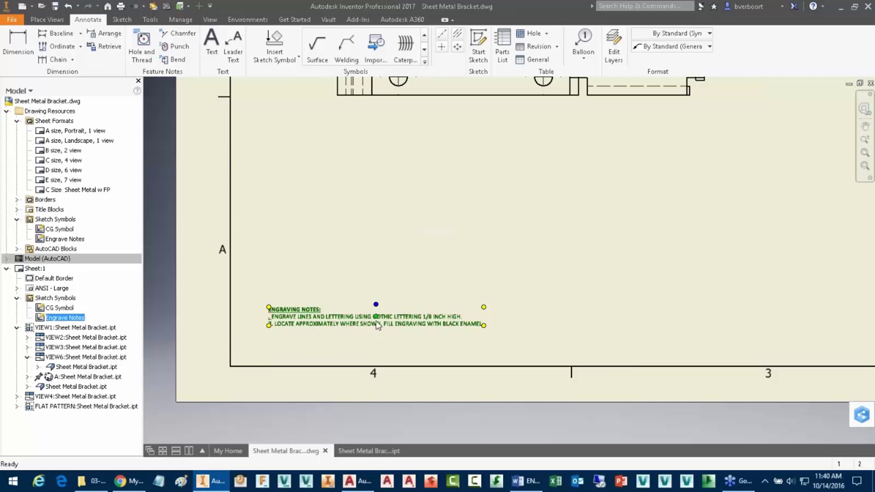
Step: Delete the placed Engrave Notes symbol from Sheet:1
right_click(318, 327)
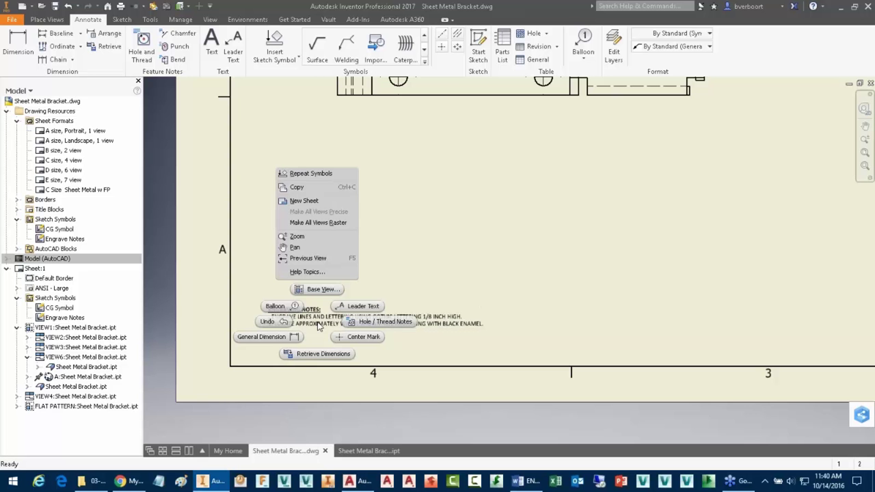
click(455, 208)
click(369, 321)
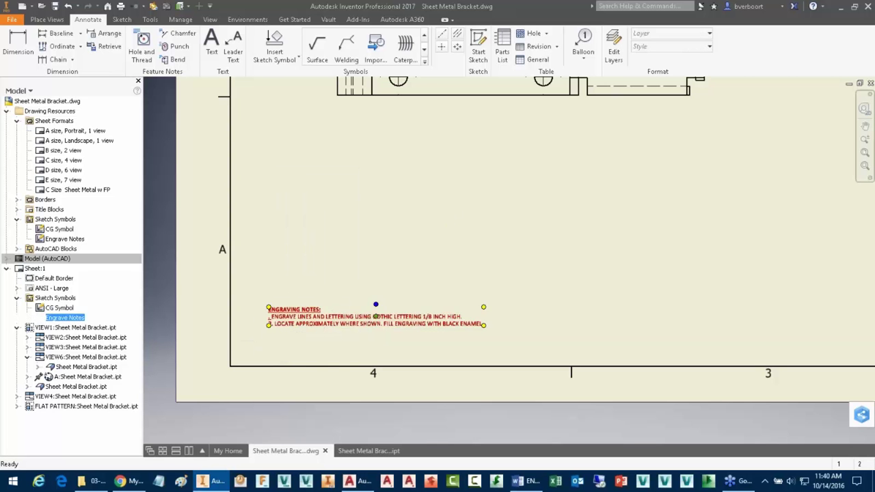
key(Delete)
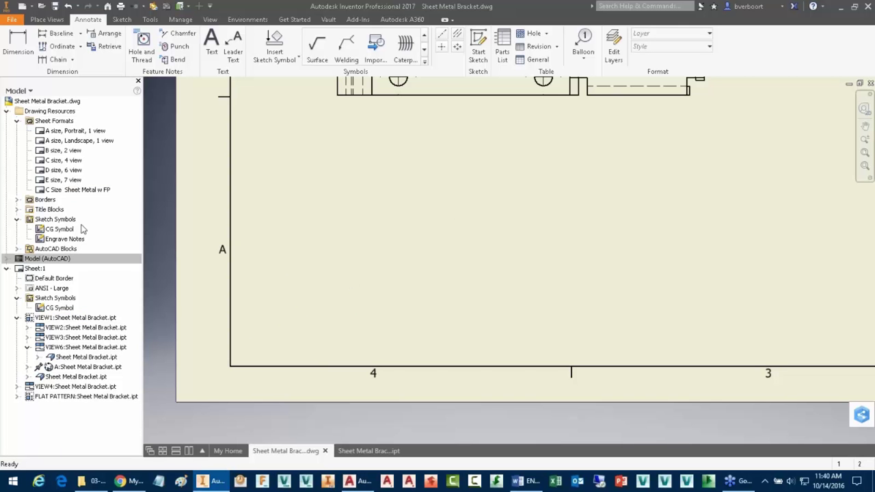
Step: Select the Engrave Notes definition under Sketch Symbols and bring up its editing options
click(64, 239)
click(64, 240)
right_click(64, 241)
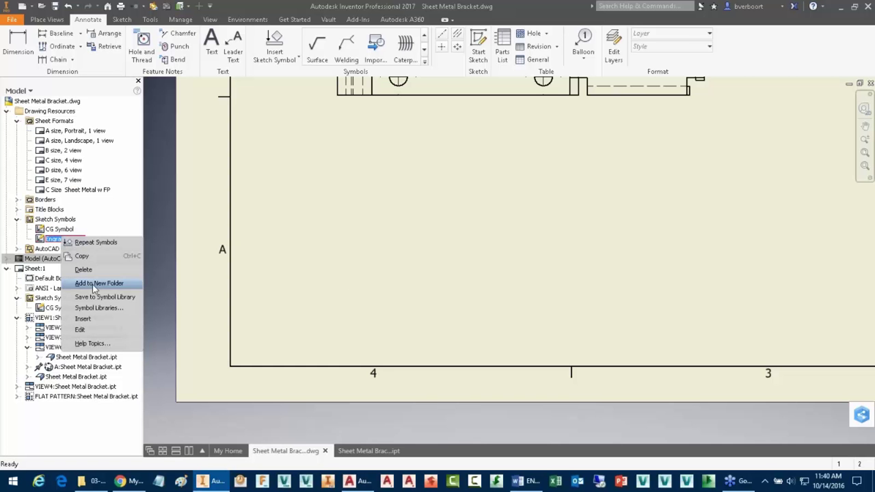
Step: Edit the Engrave Notes definition and set an insertion point grip on its text
click(93, 334)
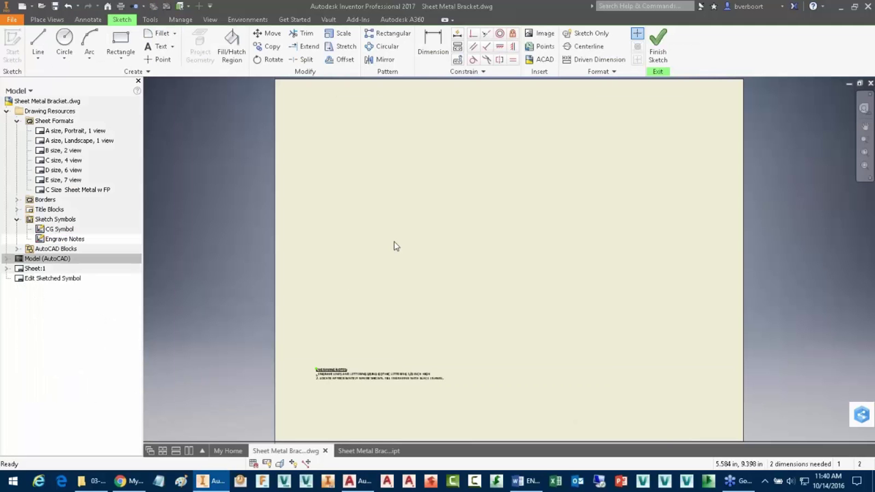
scroll(369, 362, up, 3)
middle_drag(360, 387, 366, 364)
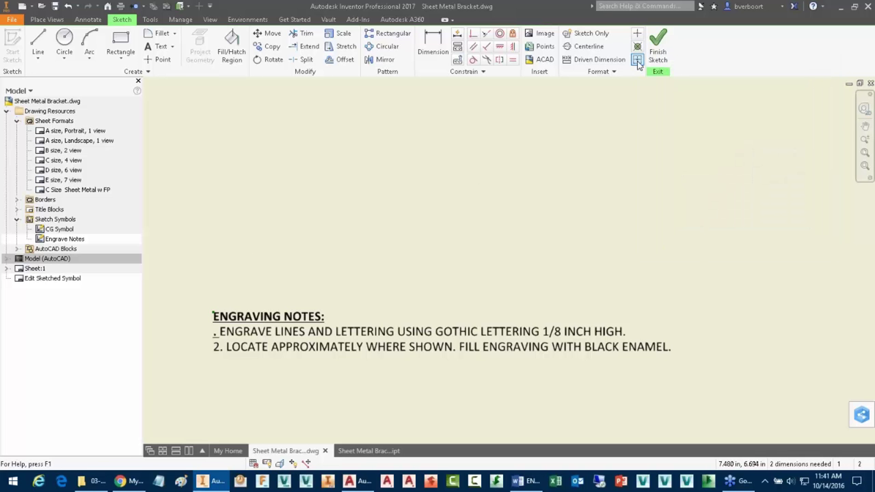
click(636, 60)
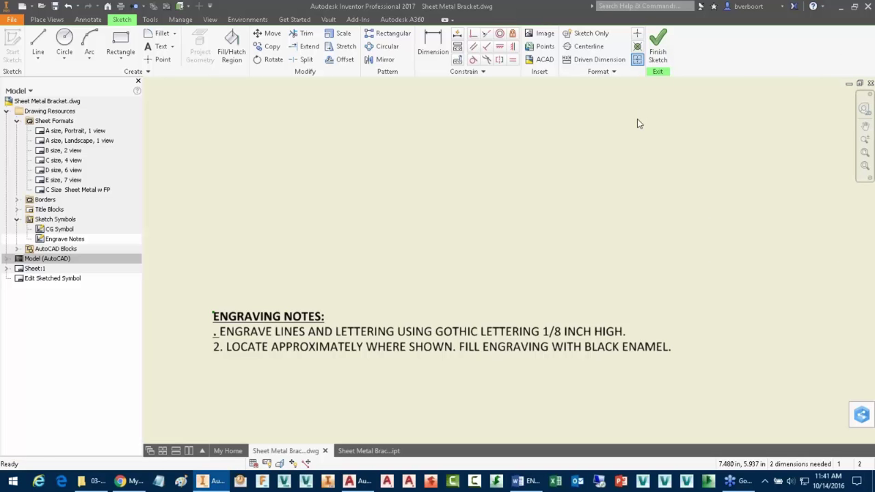
Step: Save the edited Engrave Notes sketch symbol, confirming Yes
right_click(362, 200)
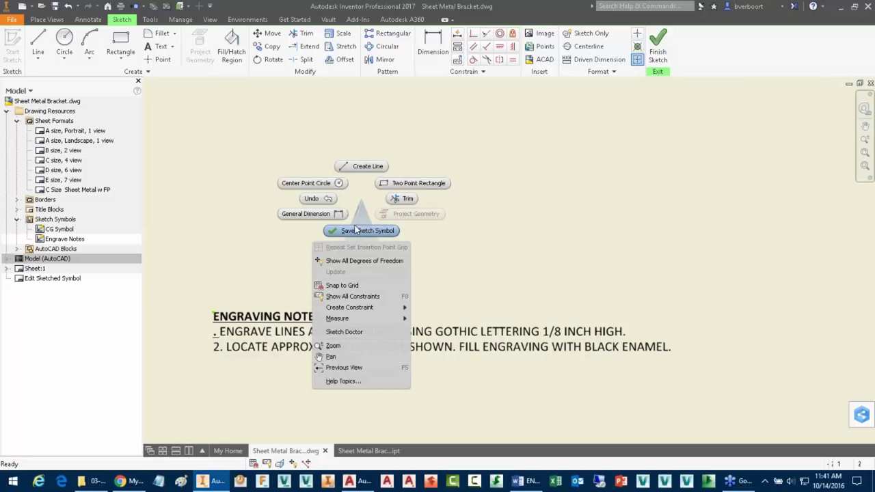
click(360, 233)
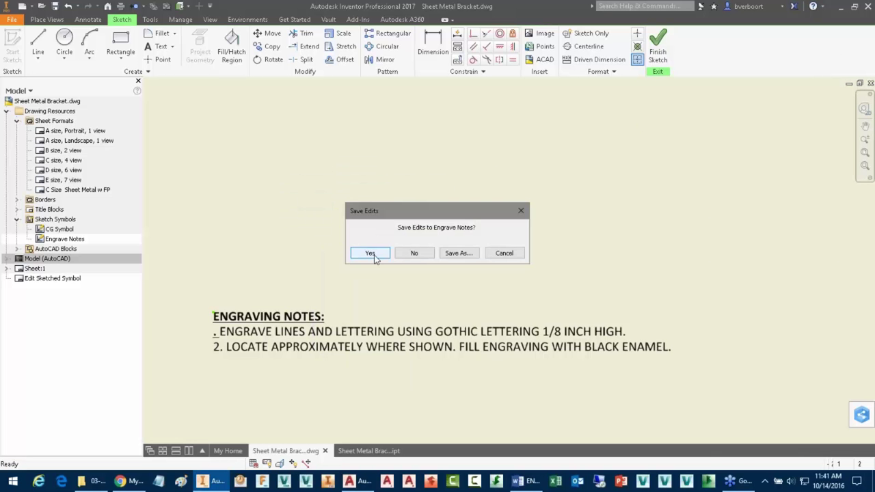
click(369, 254)
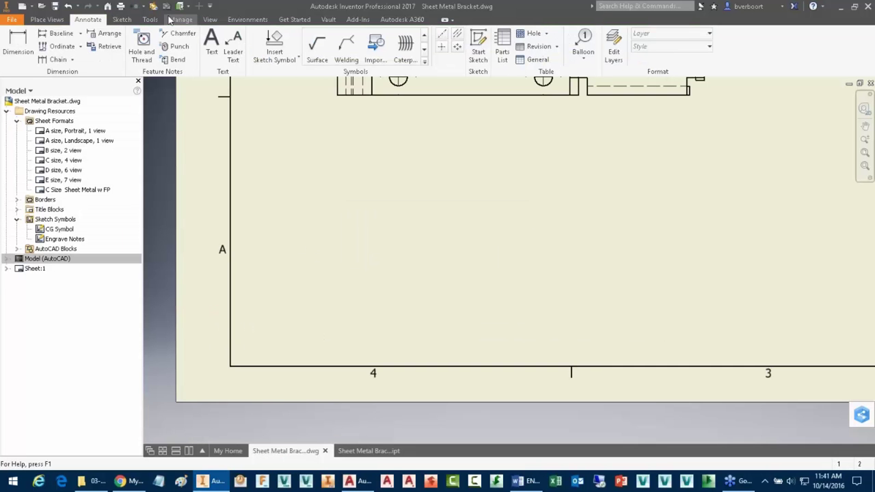
Step: Place the Engrave Notes symbol snug in the sheet's lower-left corner, just above zone 4
click(272, 46)
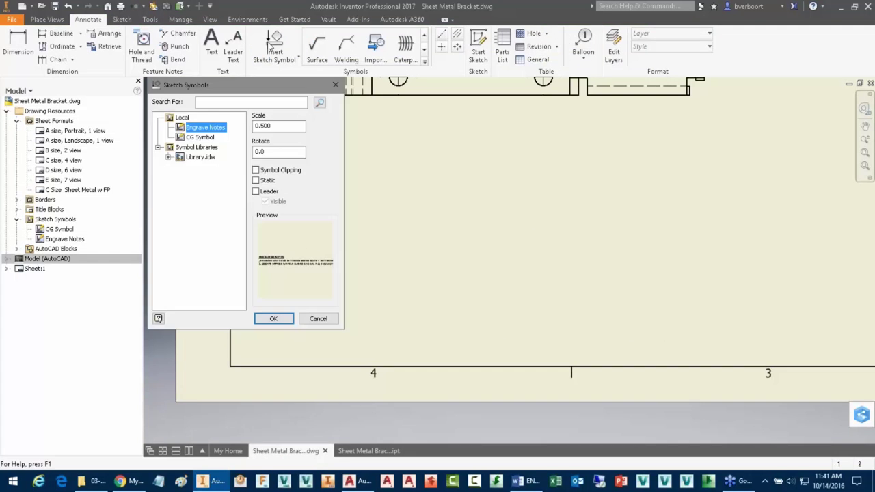
click(274, 316)
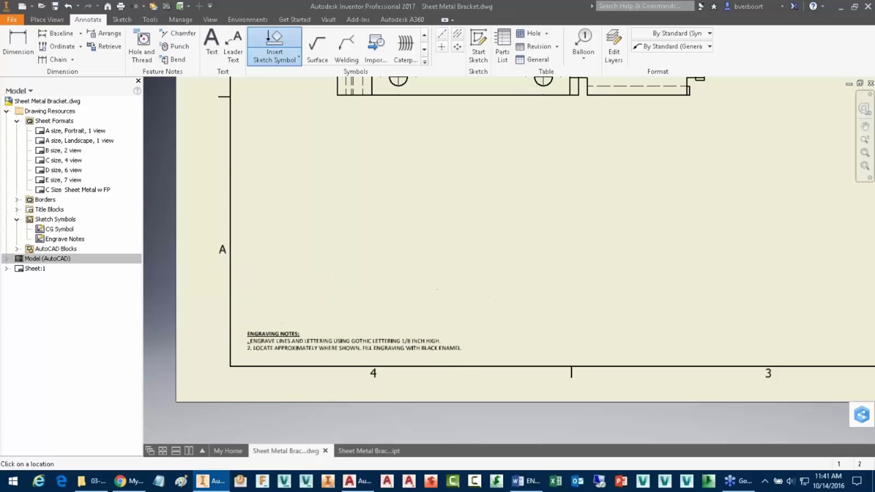
click(239, 339)
right_click(283, 279)
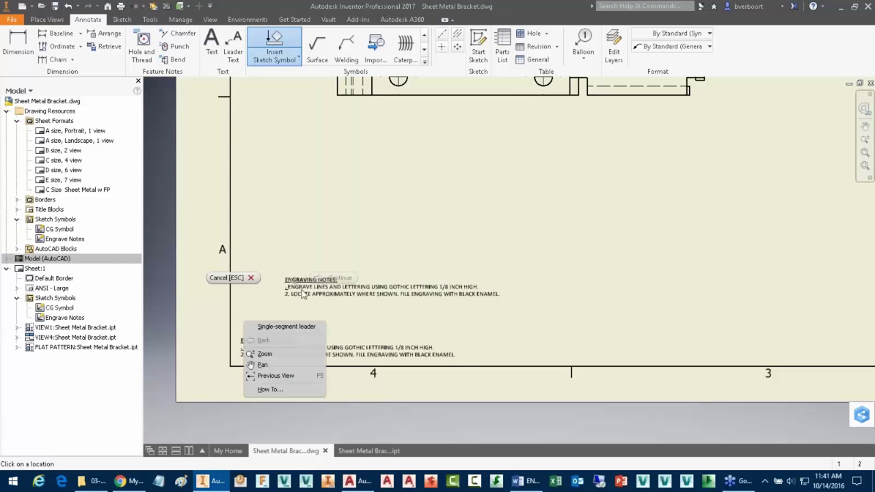
click(238, 279)
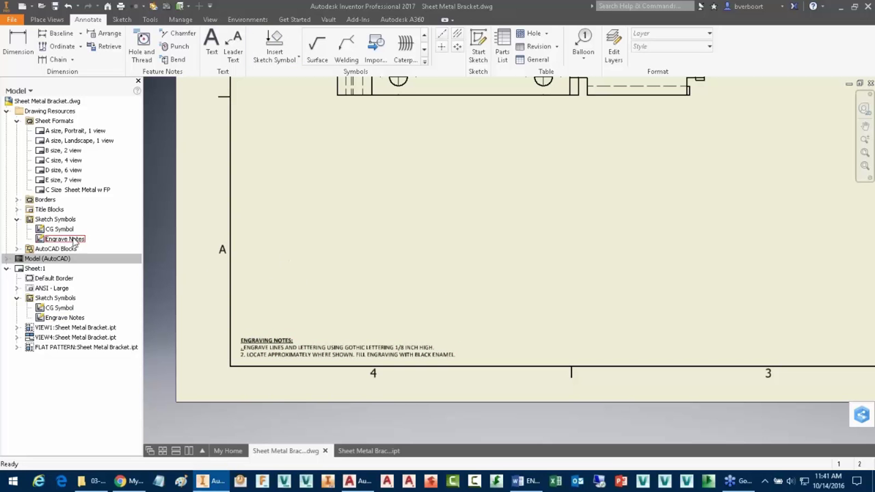
click(55, 220)
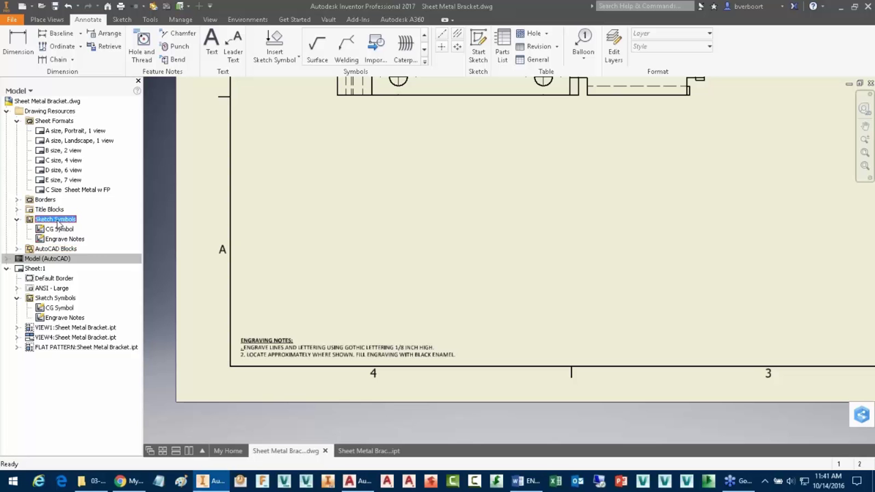
Step: Create a Notes folder under Sketch Symbols and move Engrave Notes into it
right_click(60, 224)
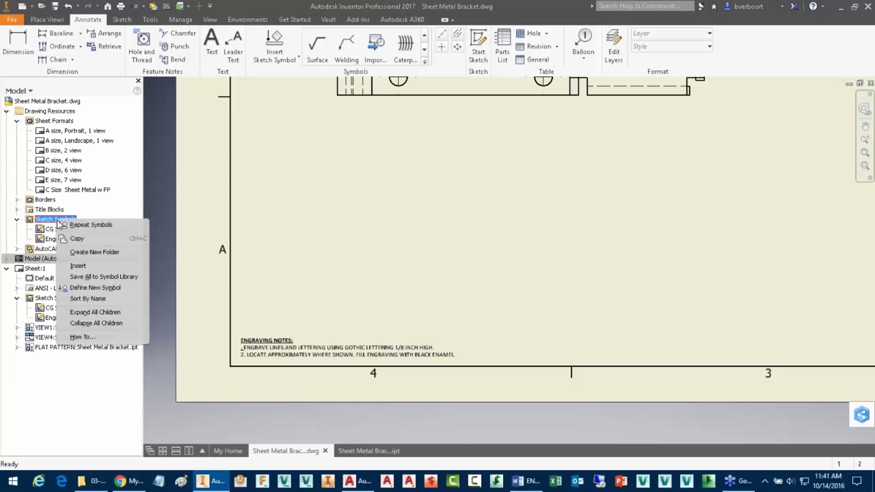
click(93, 251)
text(Notes)
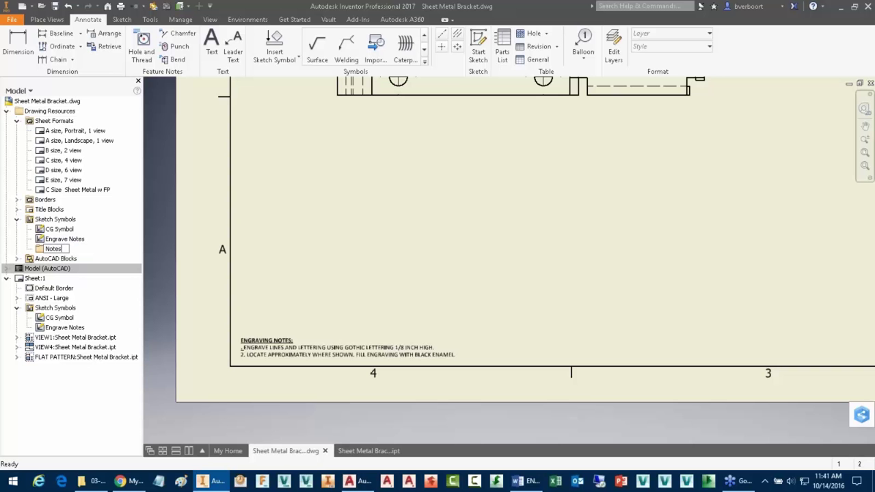
key(Return)
mouse_move(69, 239)
mouse_down()
mouse_move(60, 258)
mouse_move(65, 223)
mouse_move(59, 243)
mouse_move(30, 247)
mouse_move(66, 251)
mouse_move(60, 243)
mouse_move(60, 254)
mouse_up()
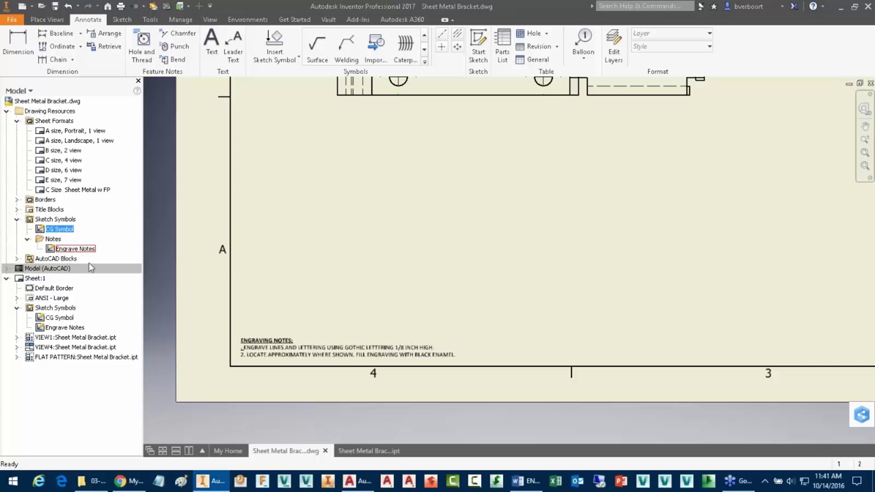
click(281, 347)
Step: Save all sketch symbols to a new library, Library1, retaining the resource folder structure
click(60, 219)
right_click(61, 220)
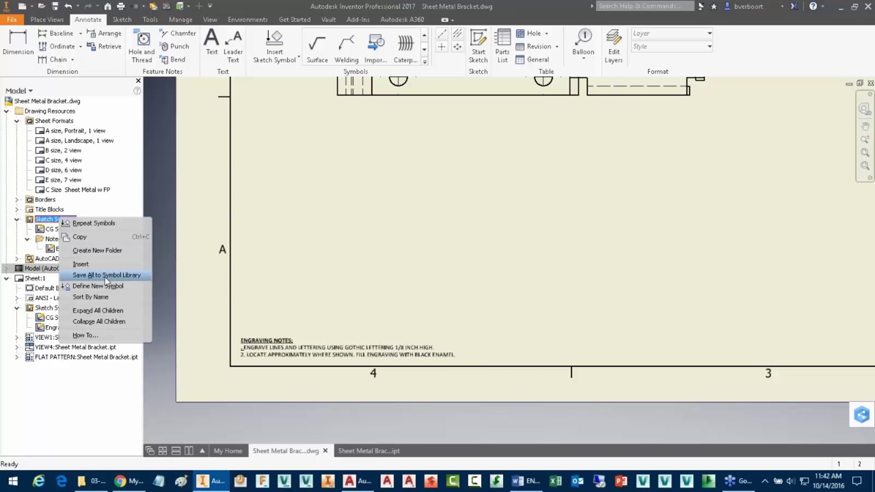
click(104, 276)
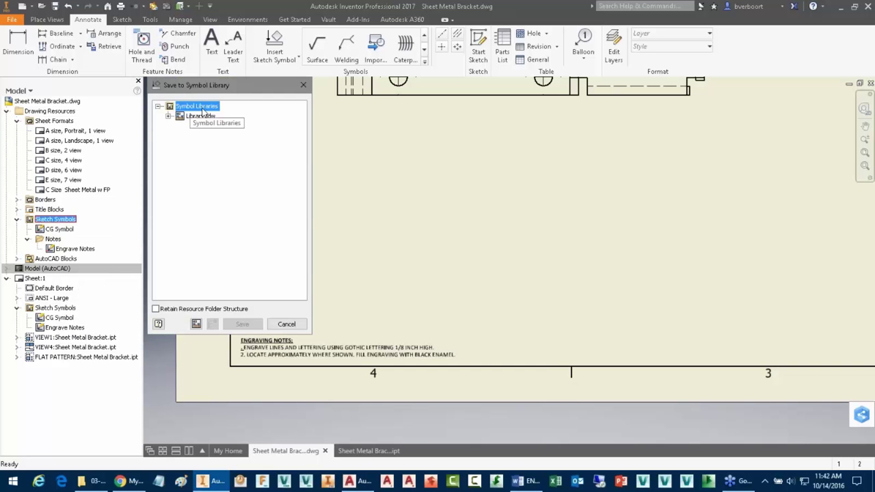
click(157, 308)
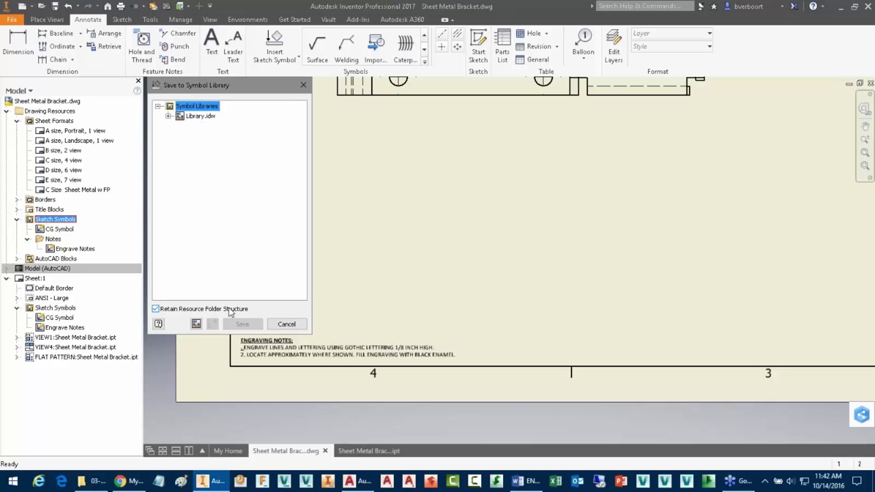
click(196, 324)
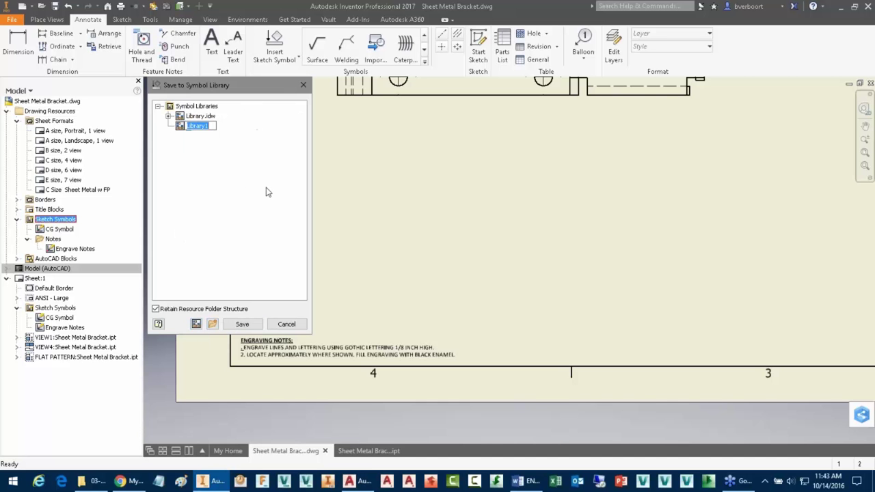
click(242, 324)
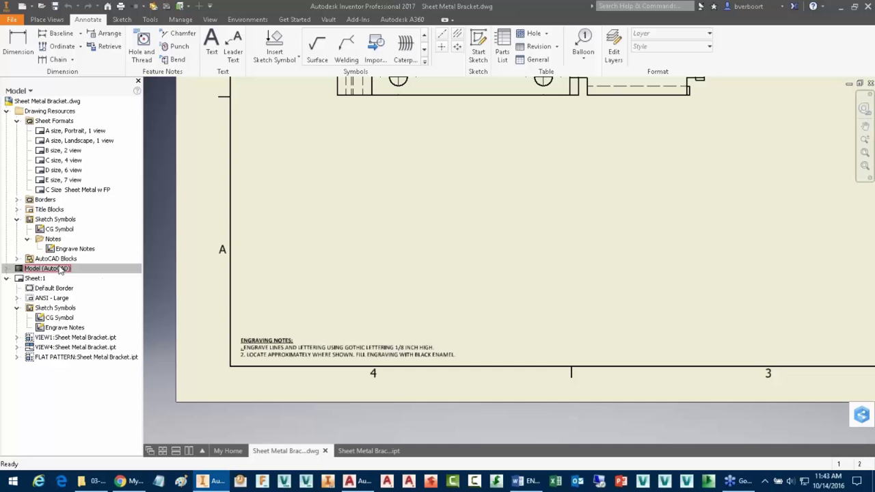
Step: Delete the placed Engraving Notes symbol from the sheet
right_click(65, 249)
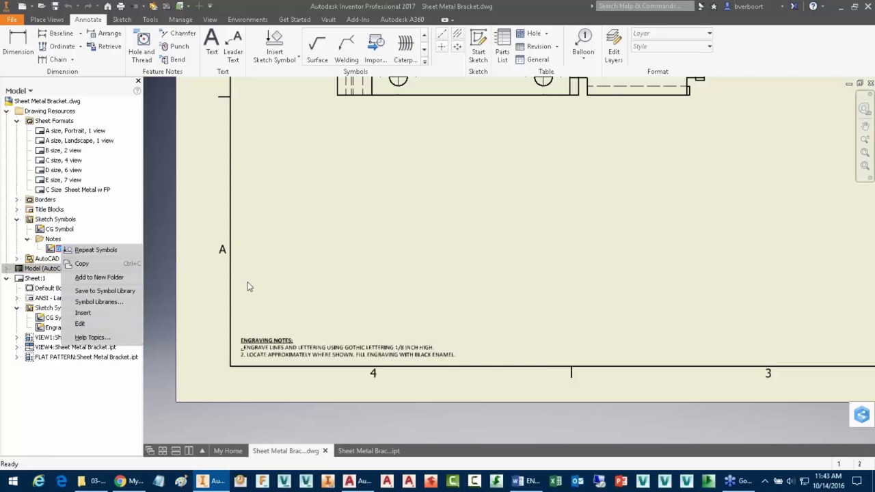
click(305, 273)
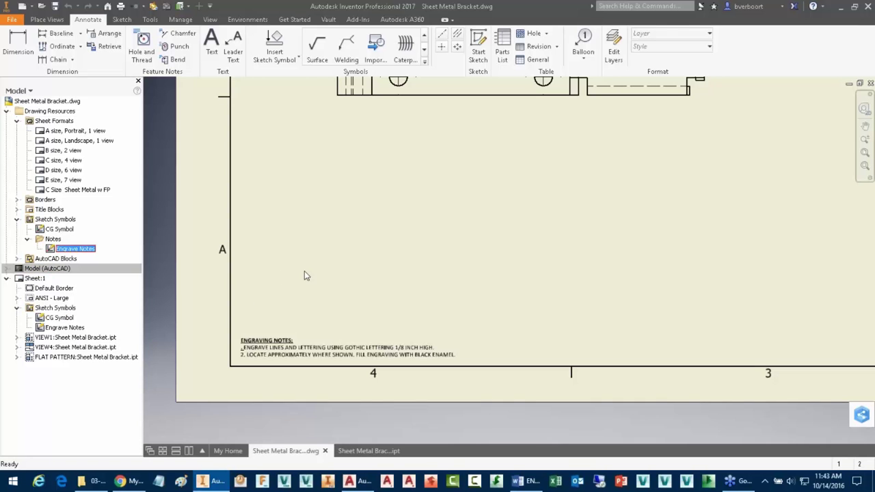
click(280, 349)
right_click(280, 350)
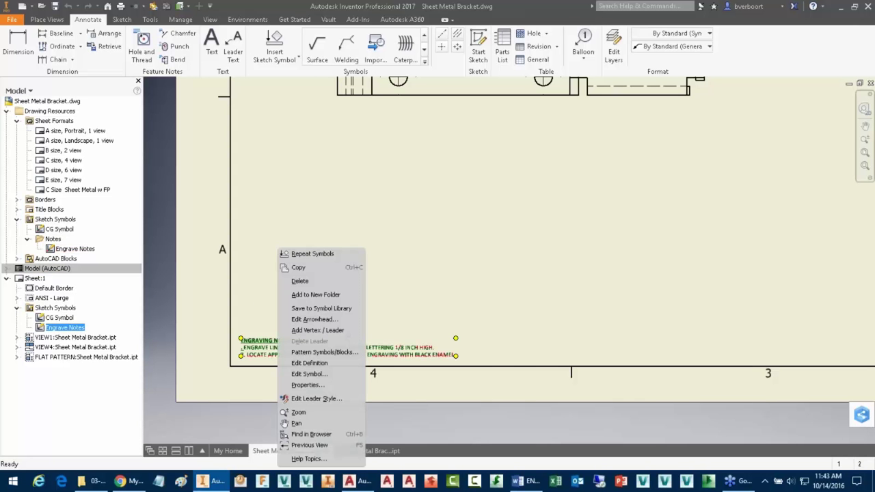
click(300, 281)
Step: Delete the local Engrave Notes definition from the Notes folder and start Insert Sketch Symbol
click(71, 251)
right_click(73, 251)
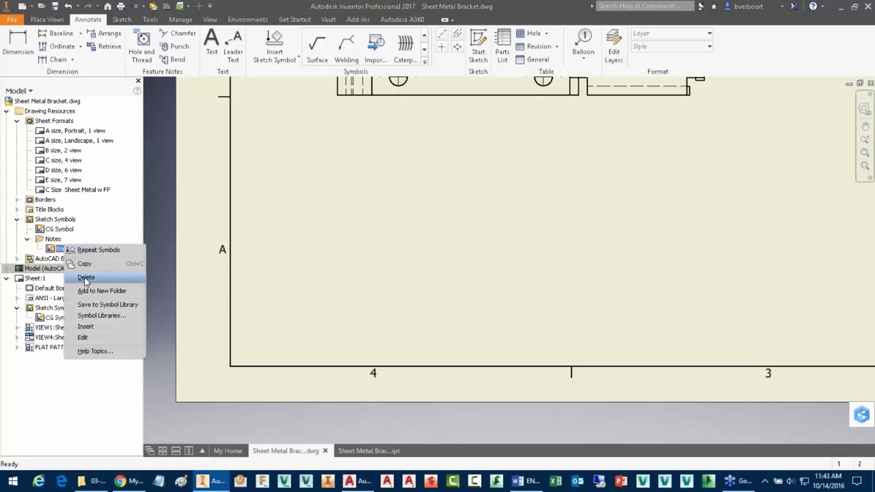
click(86, 277)
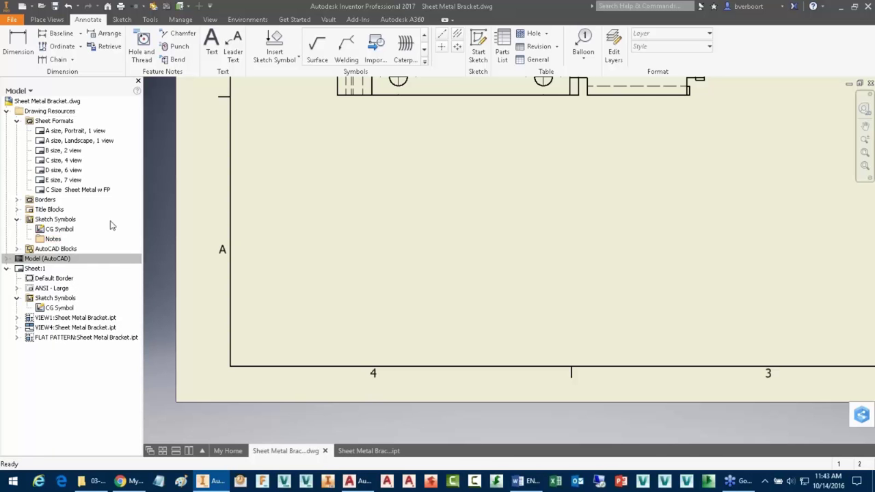
click(274, 42)
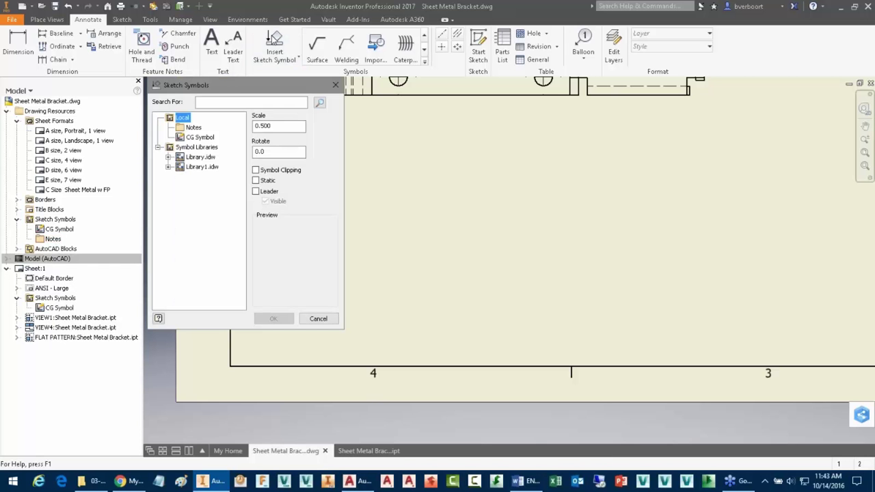
Step: Browse the symbol list and select Engrave Notes from Library1.idw's Notes folder
click(186, 128)
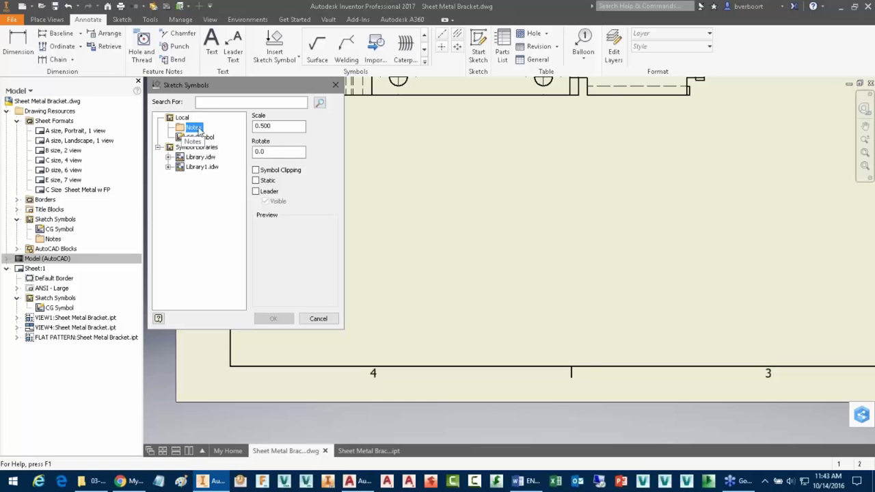
click(192, 139)
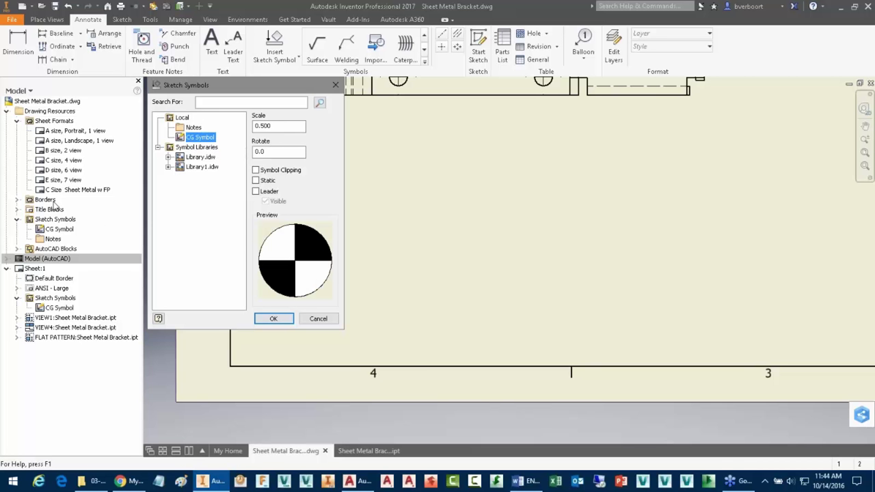
click(185, 148)
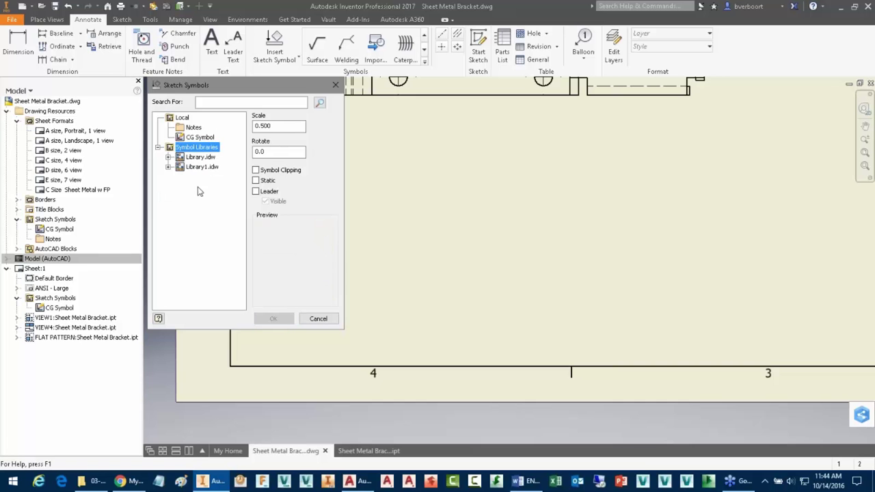
click(168, 167)
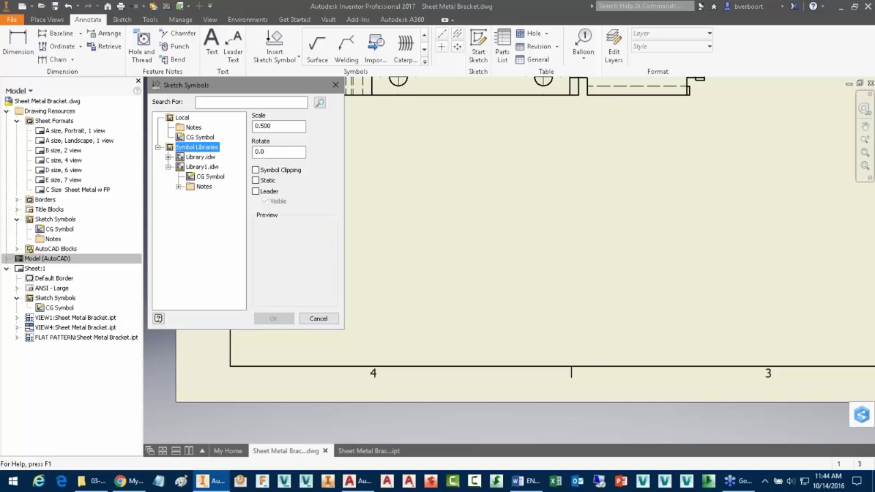
click(178, 187)
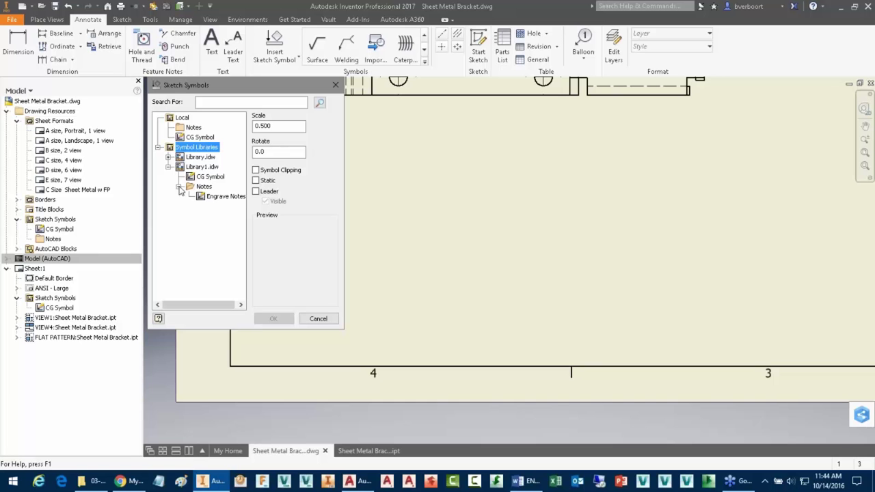
click(218, 197)
Step: Place the library's Engrave Notes at the sheet's lower-left corner and end placement
click(273, 318)
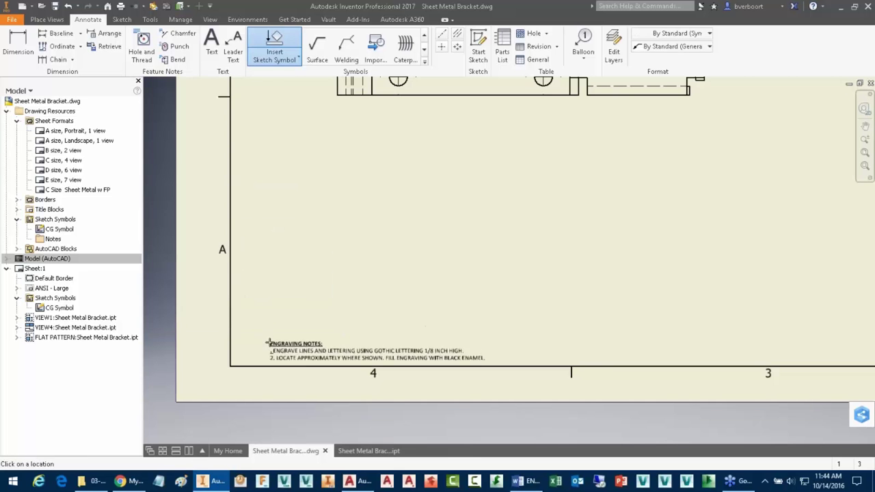
click(243, 335)
right_click(319, 254)
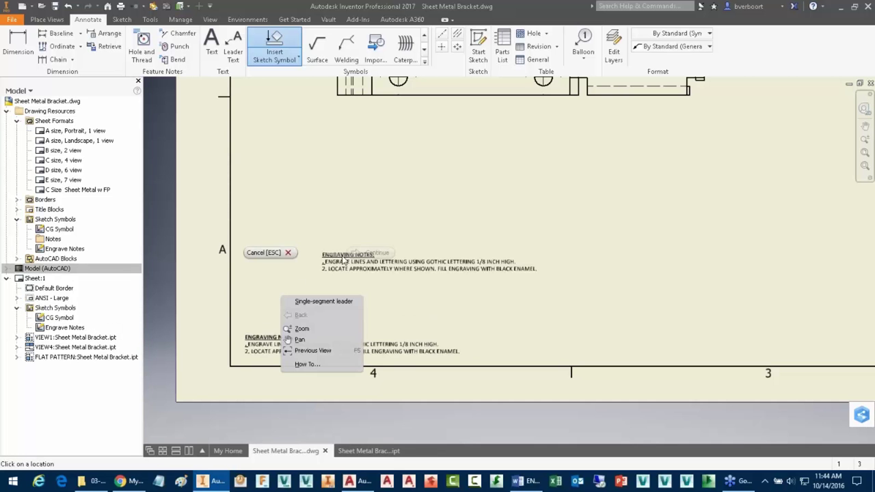
click(277, 251)
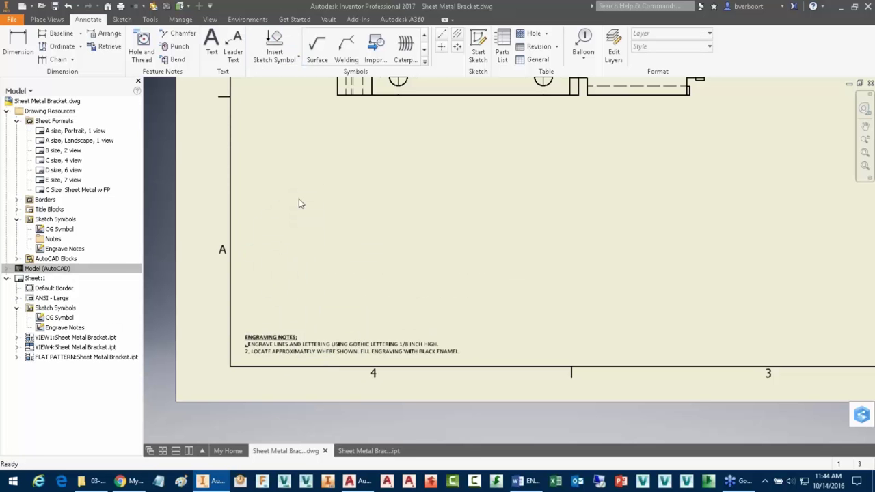